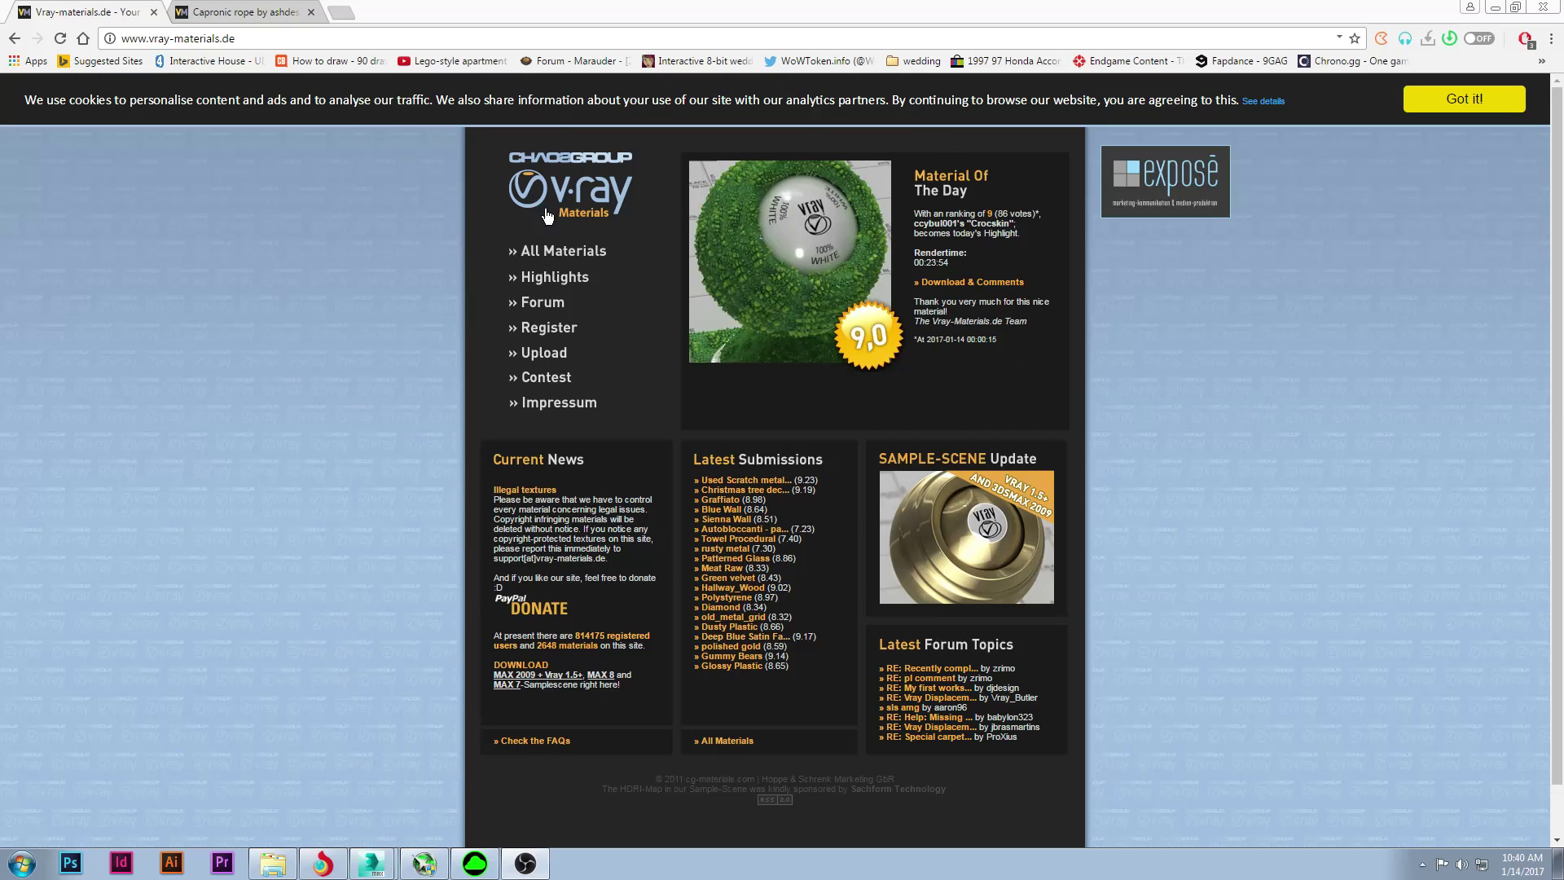
Show the Capronic rope Material Details page on vray-materials.de from the All Materials list.
{"action": "left_click", "coordinate": [561, 256]}
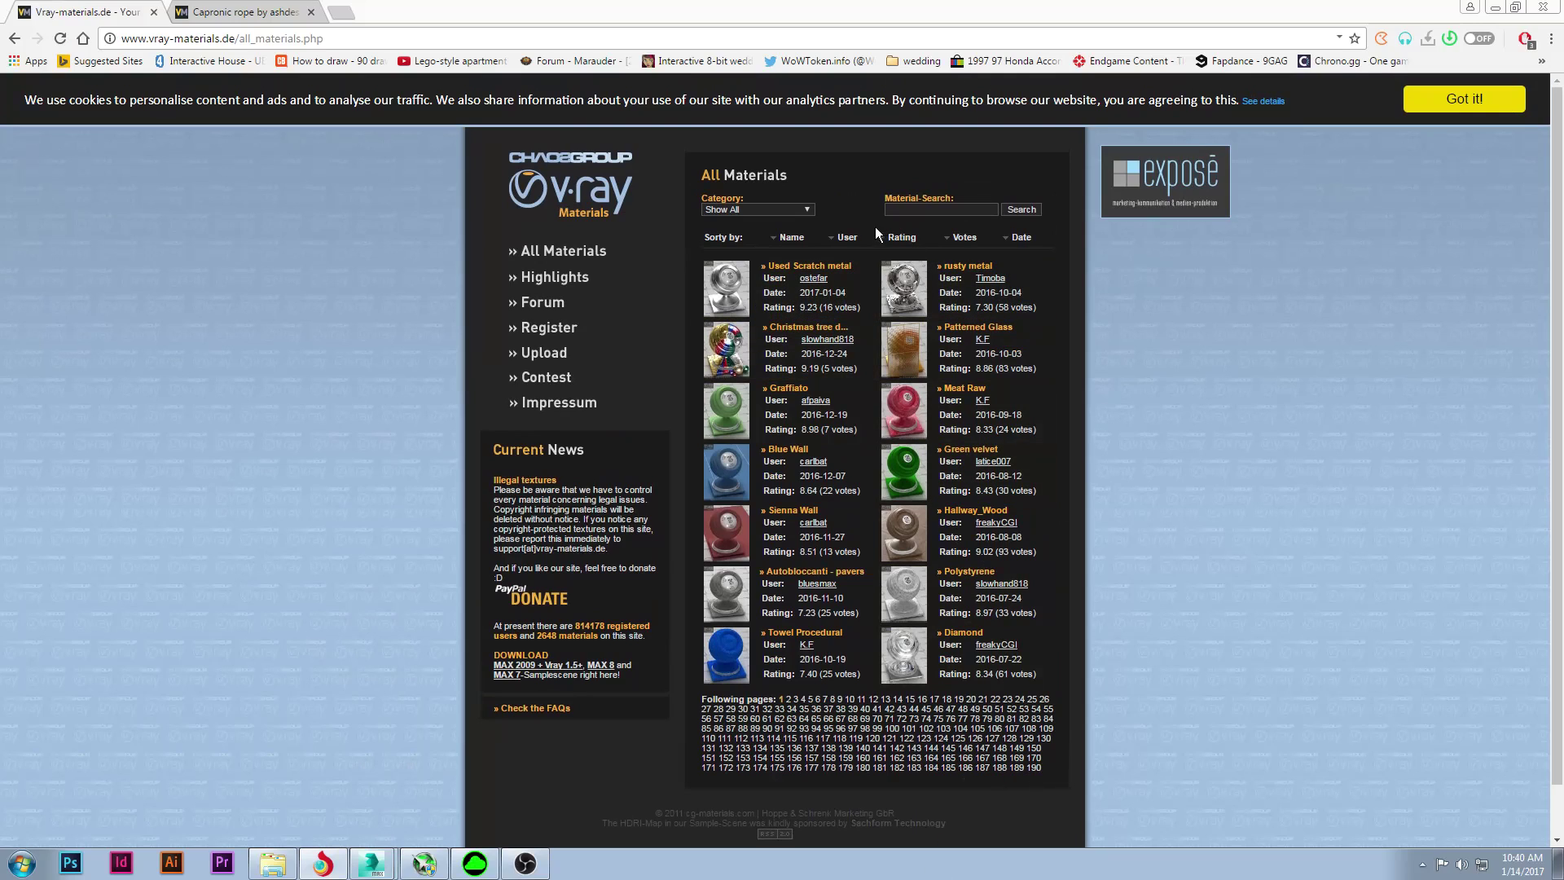
{"action": "left_click", "coordinate": [242, 12]}
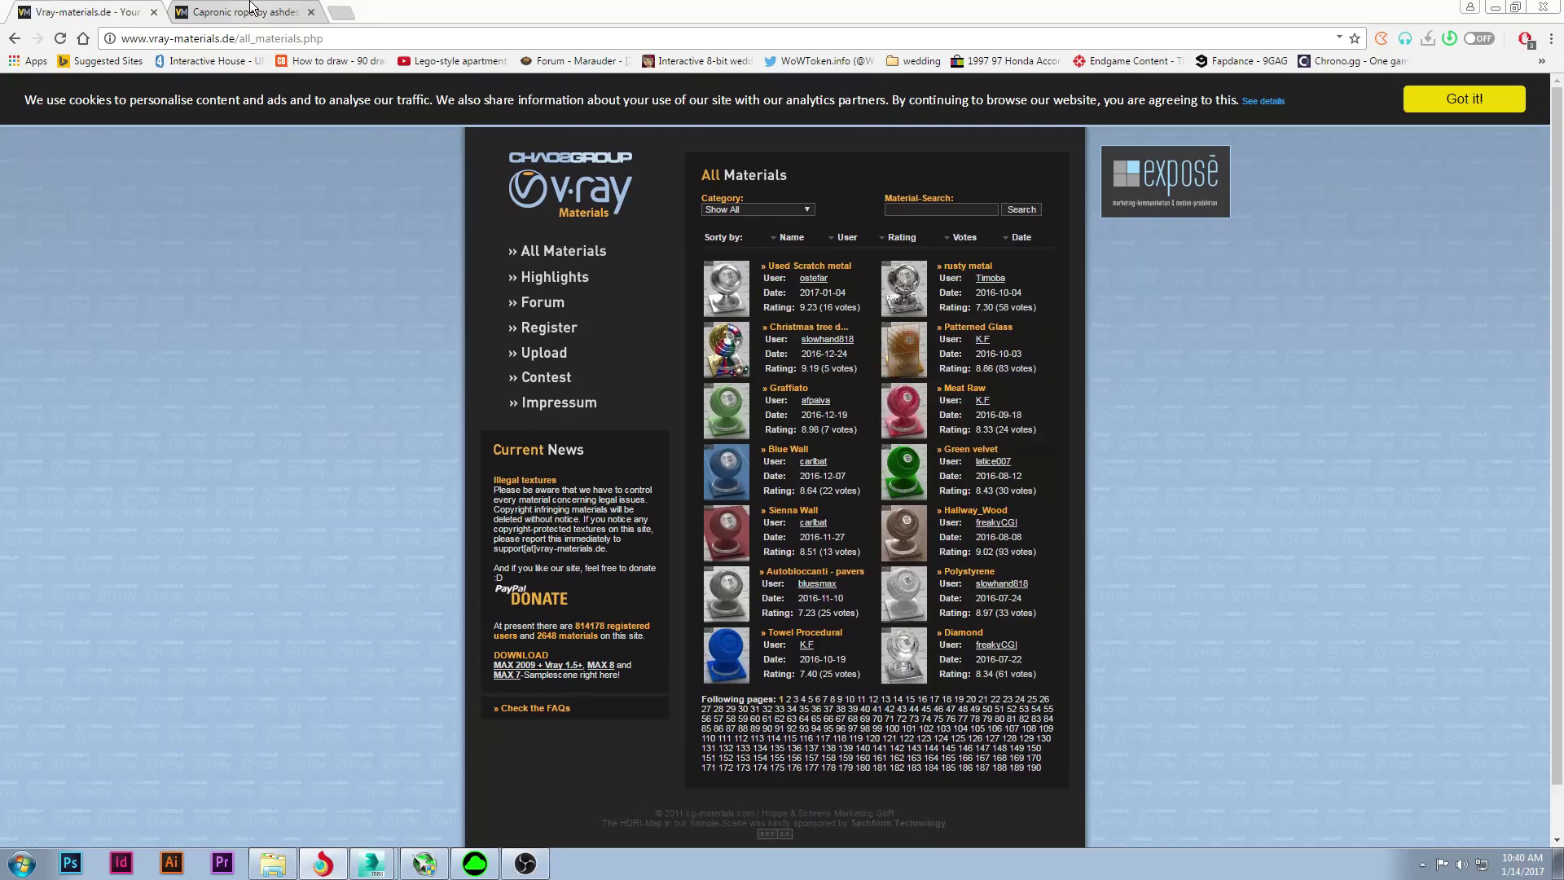
{"action": "left_click", "coordinate": [273, 864]}
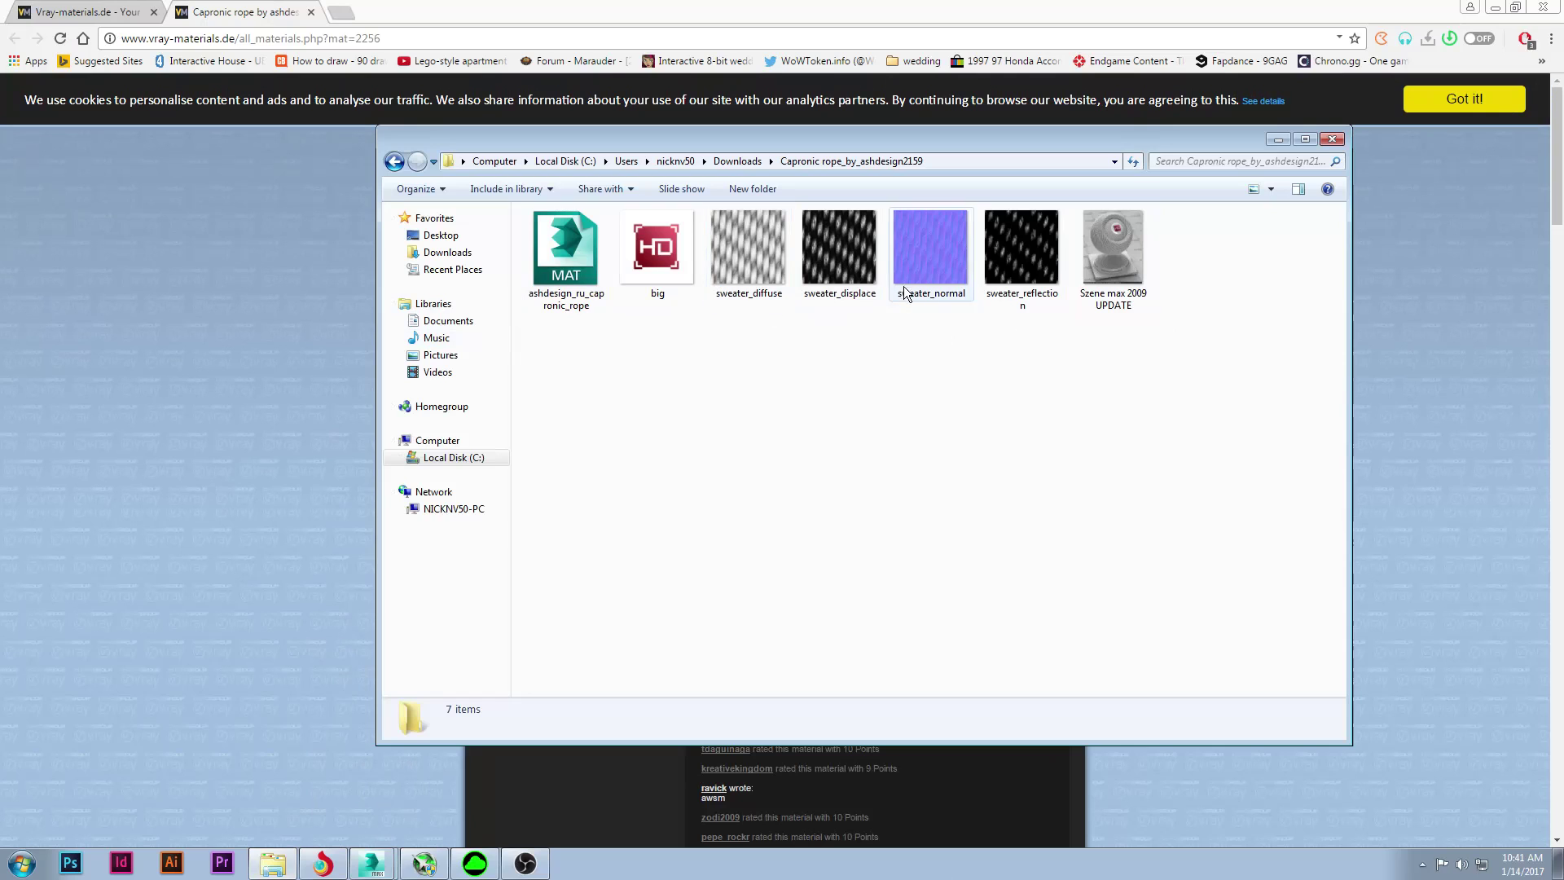
{"action": "left_click", "coordinate": [311, 389]}
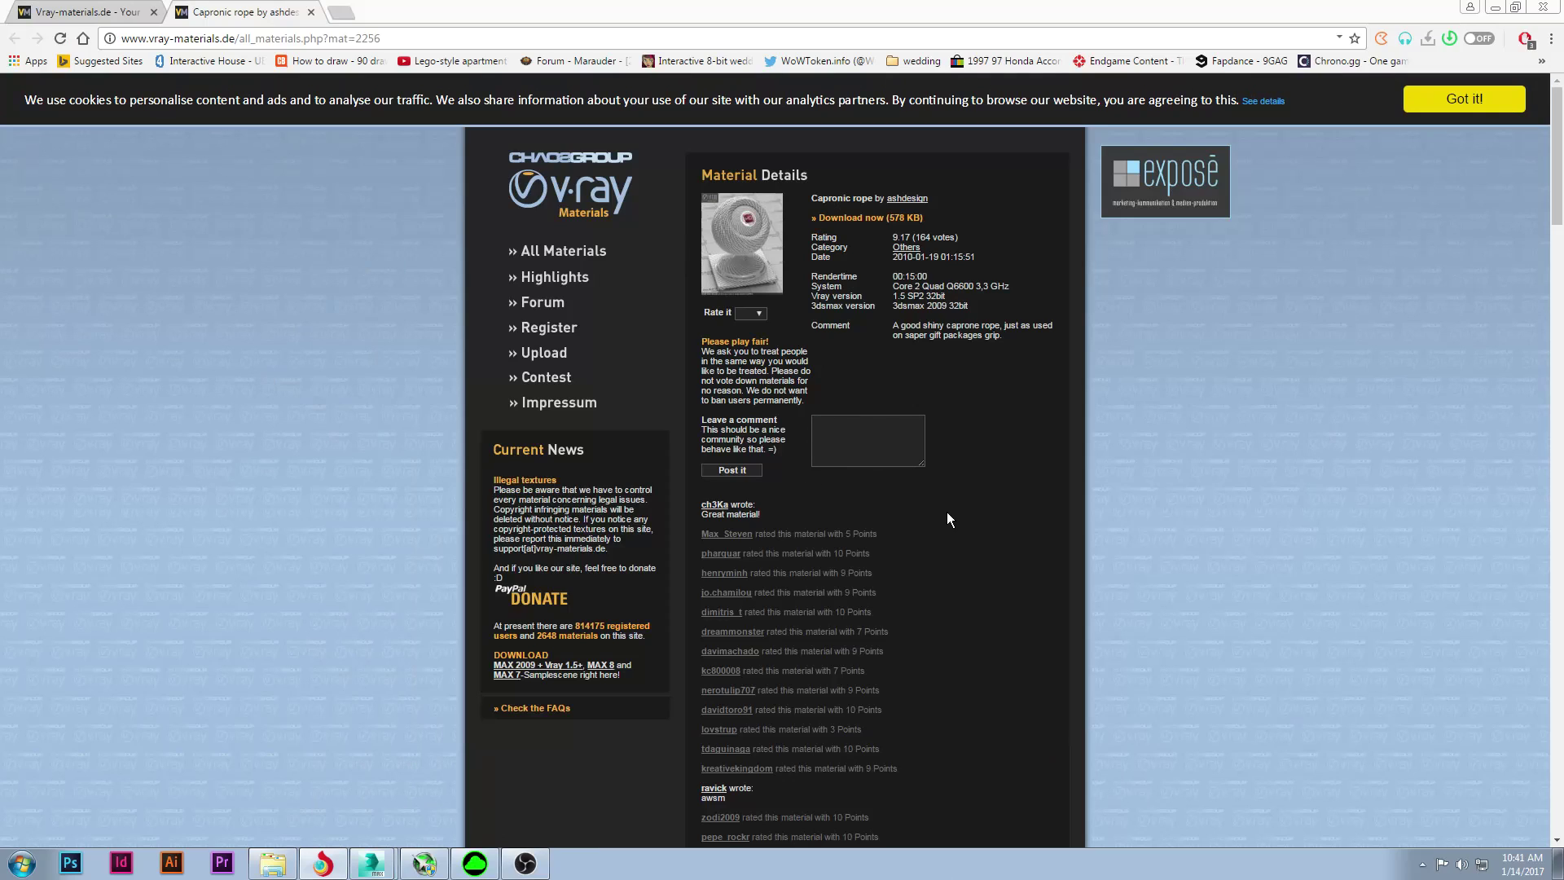
{"action": "left_click", "coordinate": [887, 224]}
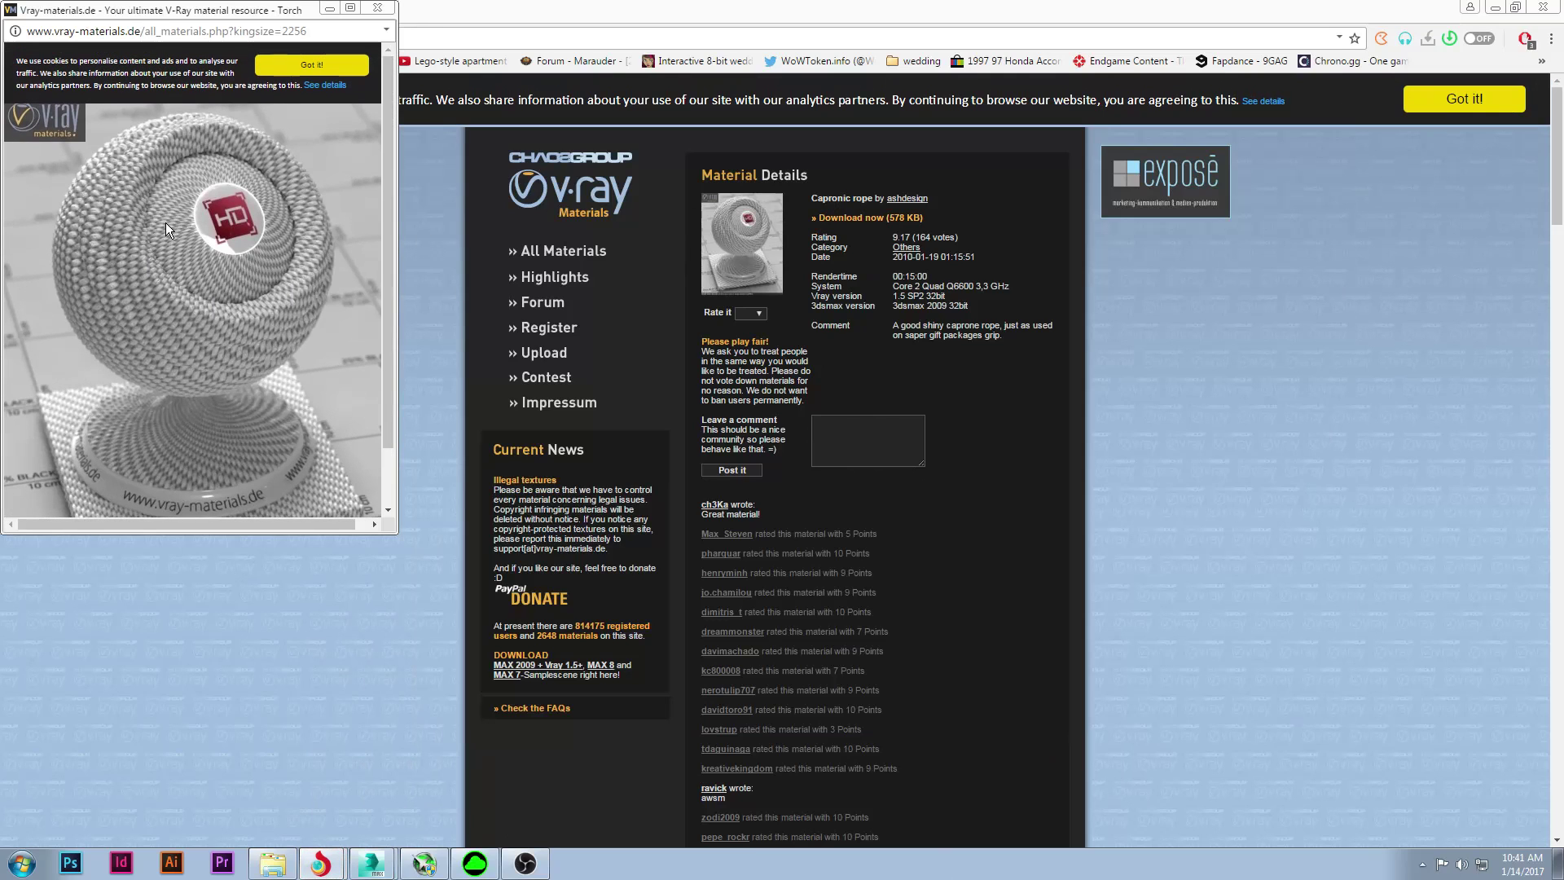
{"action": "scroll", "coordinate": [166, 233], "scroll_direction": "down", "scroll_amount": 2}
{"action": "scroll", "coordinate": [184, 302], "scroll_direction": "up", "scroll_amount": 2}
{"action": "left_click", "coordinate": [378, 7]}
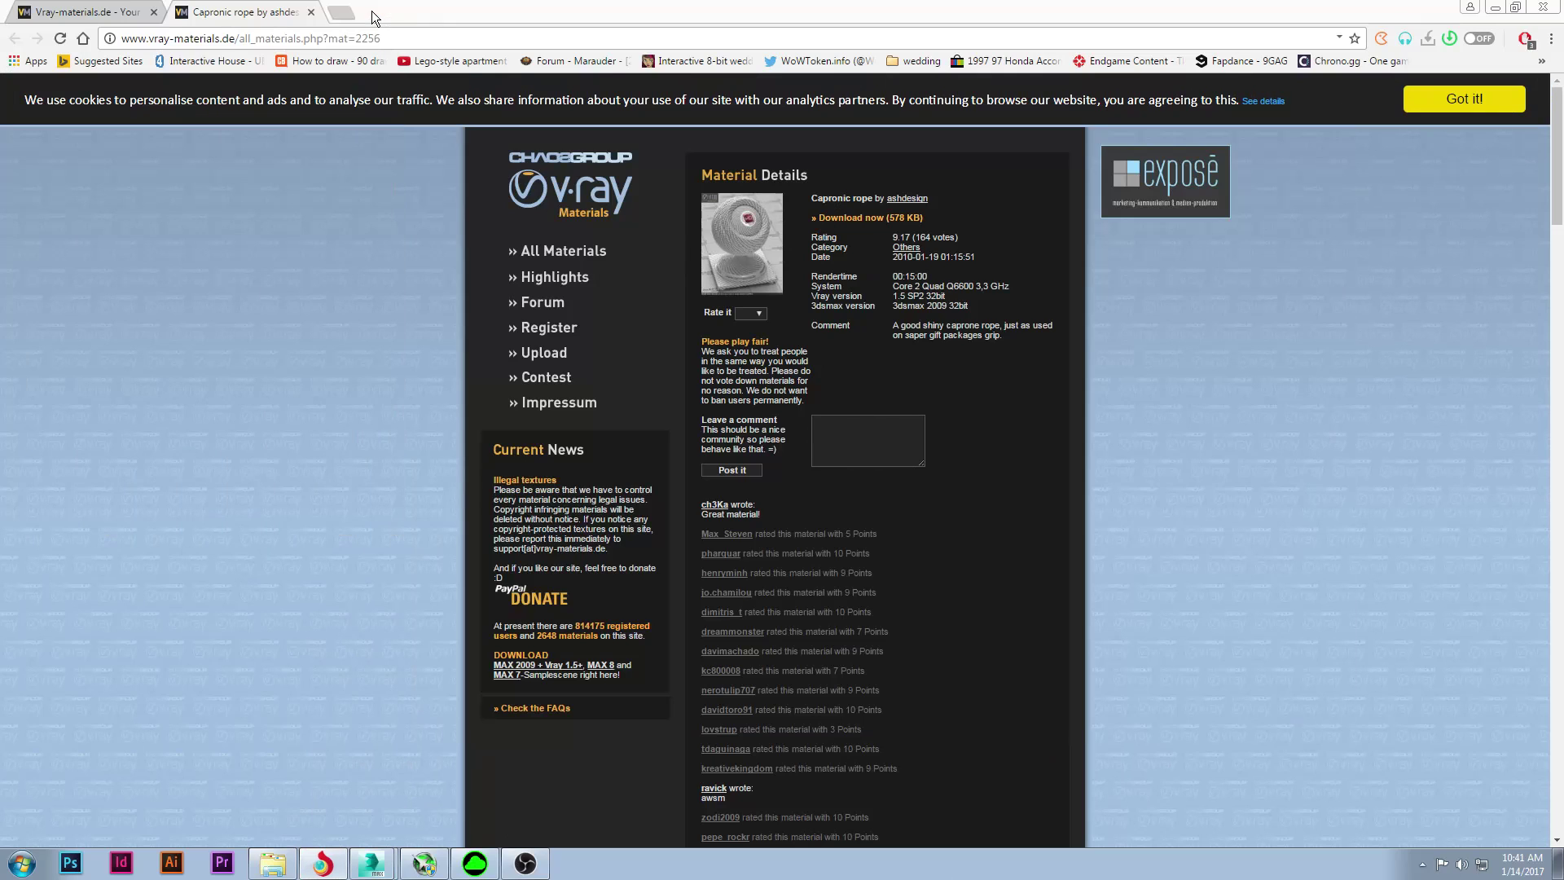
Bring 3ds Max forward and open the Material Editor on the EDIT THIS MATERIAL VRayMtl.
{"action": "left_click", "coordinate": [372, 863]}
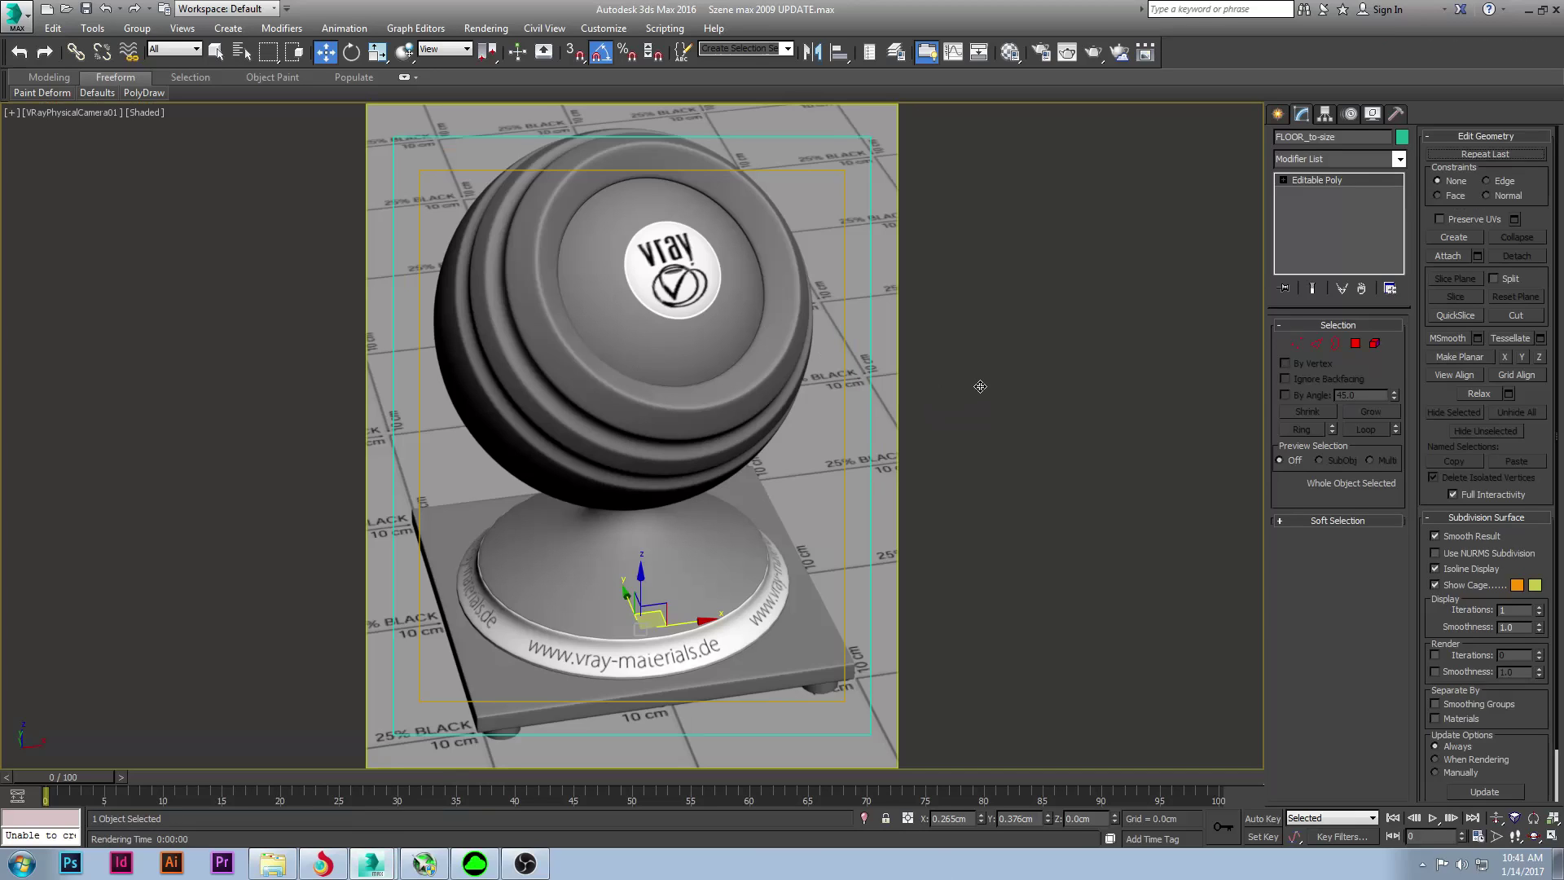
{"action": "left_click", "coordinate": [1009, 53]}
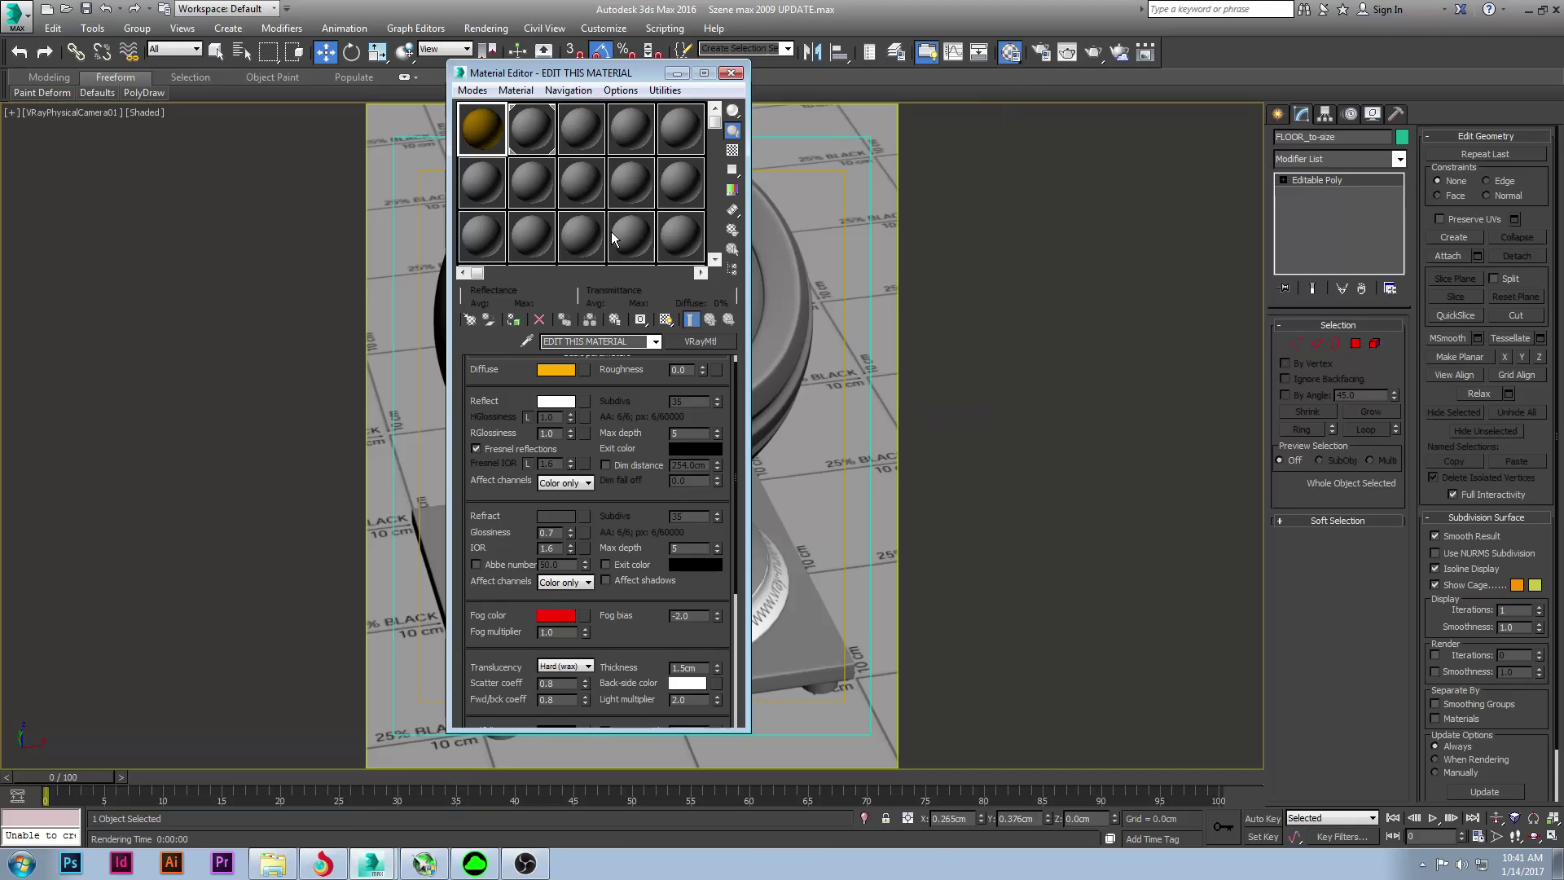
{"action": "scroll", "coordinate": [644, 415], "scroll_direction": "up", "scroll_amount": 1}
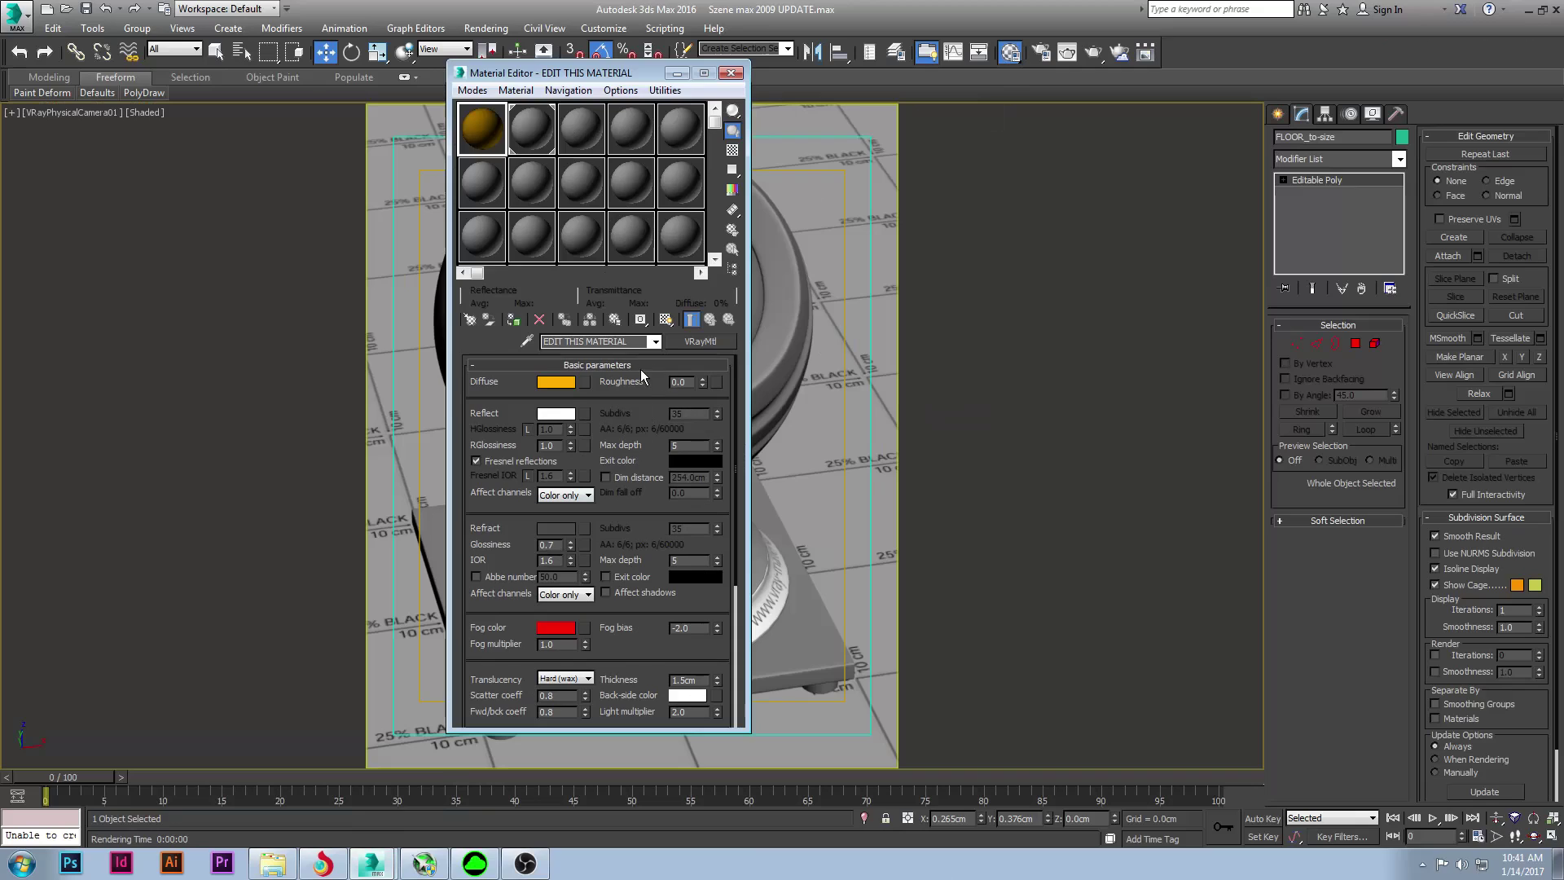
{"action": "left_click", "coordinate": [473, 90]}
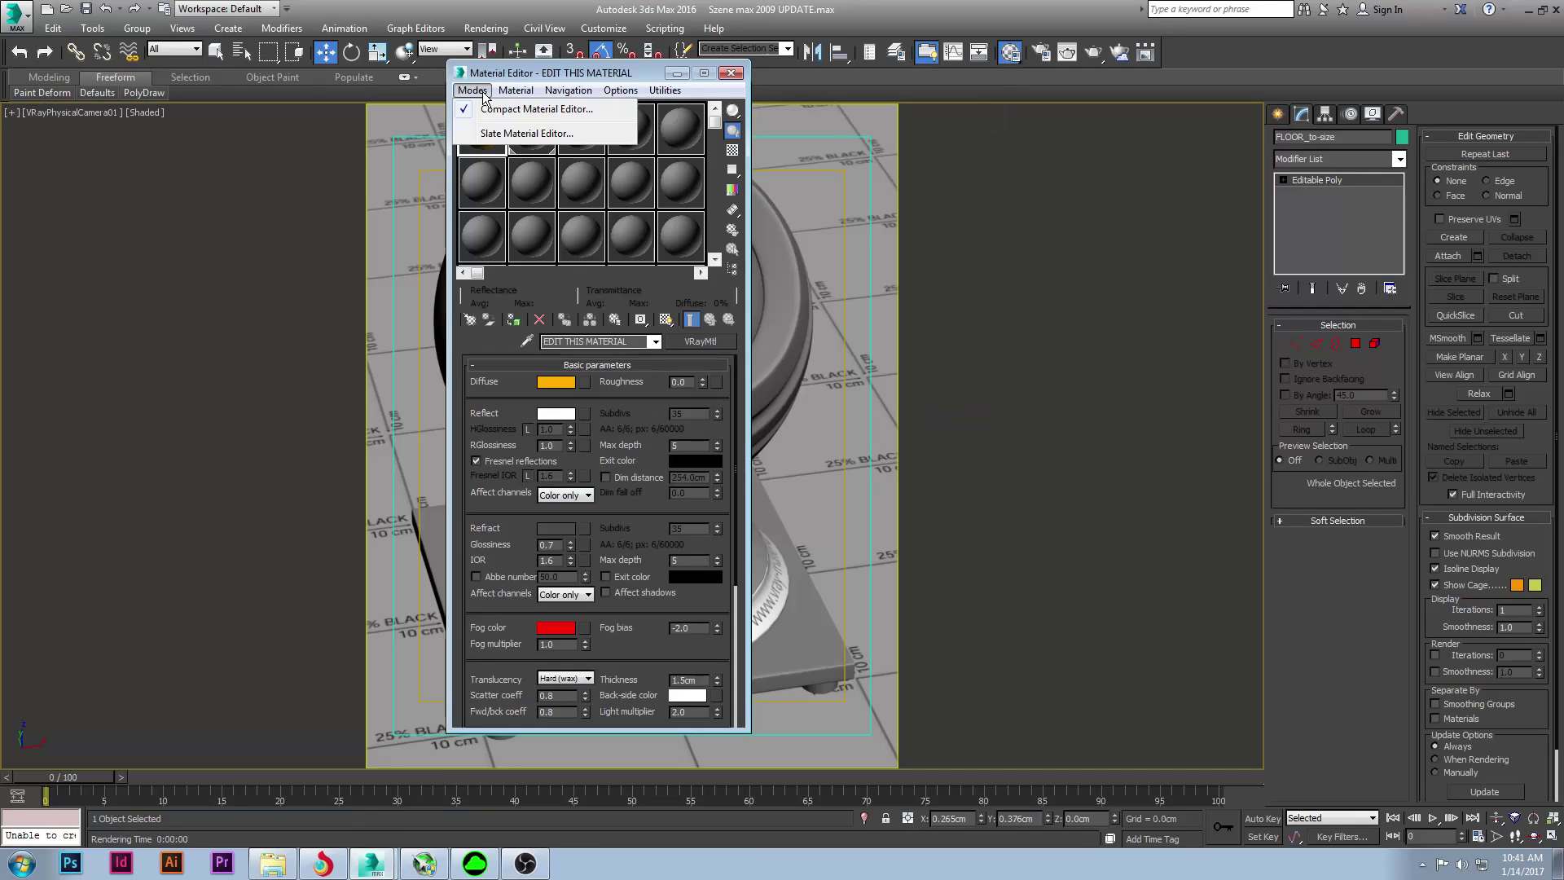
Switch to the Slate Material Editor and delete the stray Map #56 bitmap node from View1.
{"action": "left_click", "coordinate": [500, 133]}
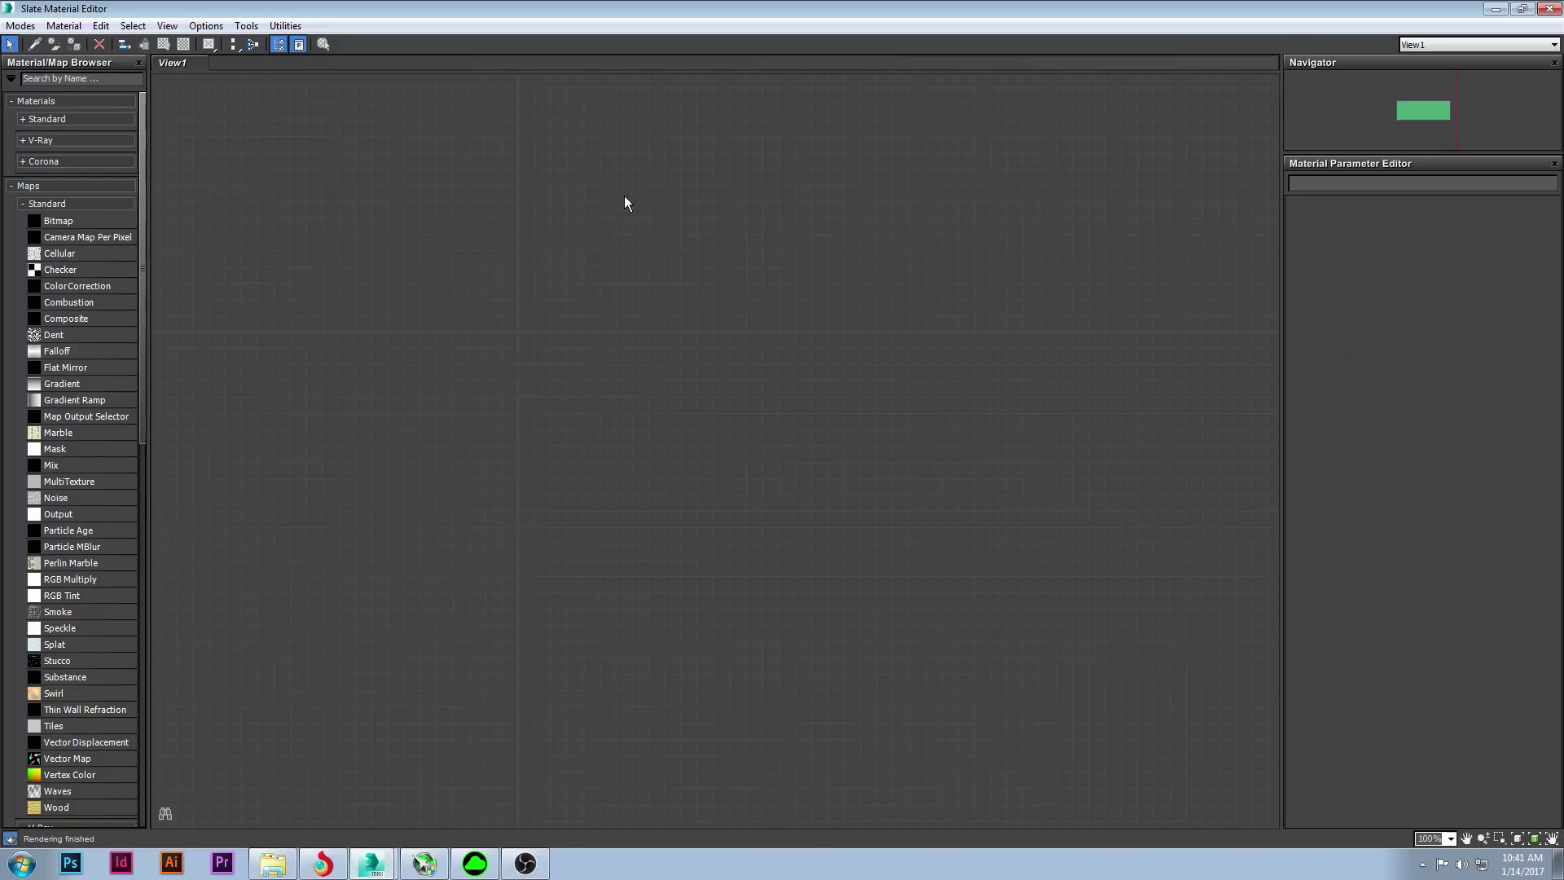
{"action": "middle_click_drag", "start_coordinate": [412, 443], "coordinate": [753, 460]}
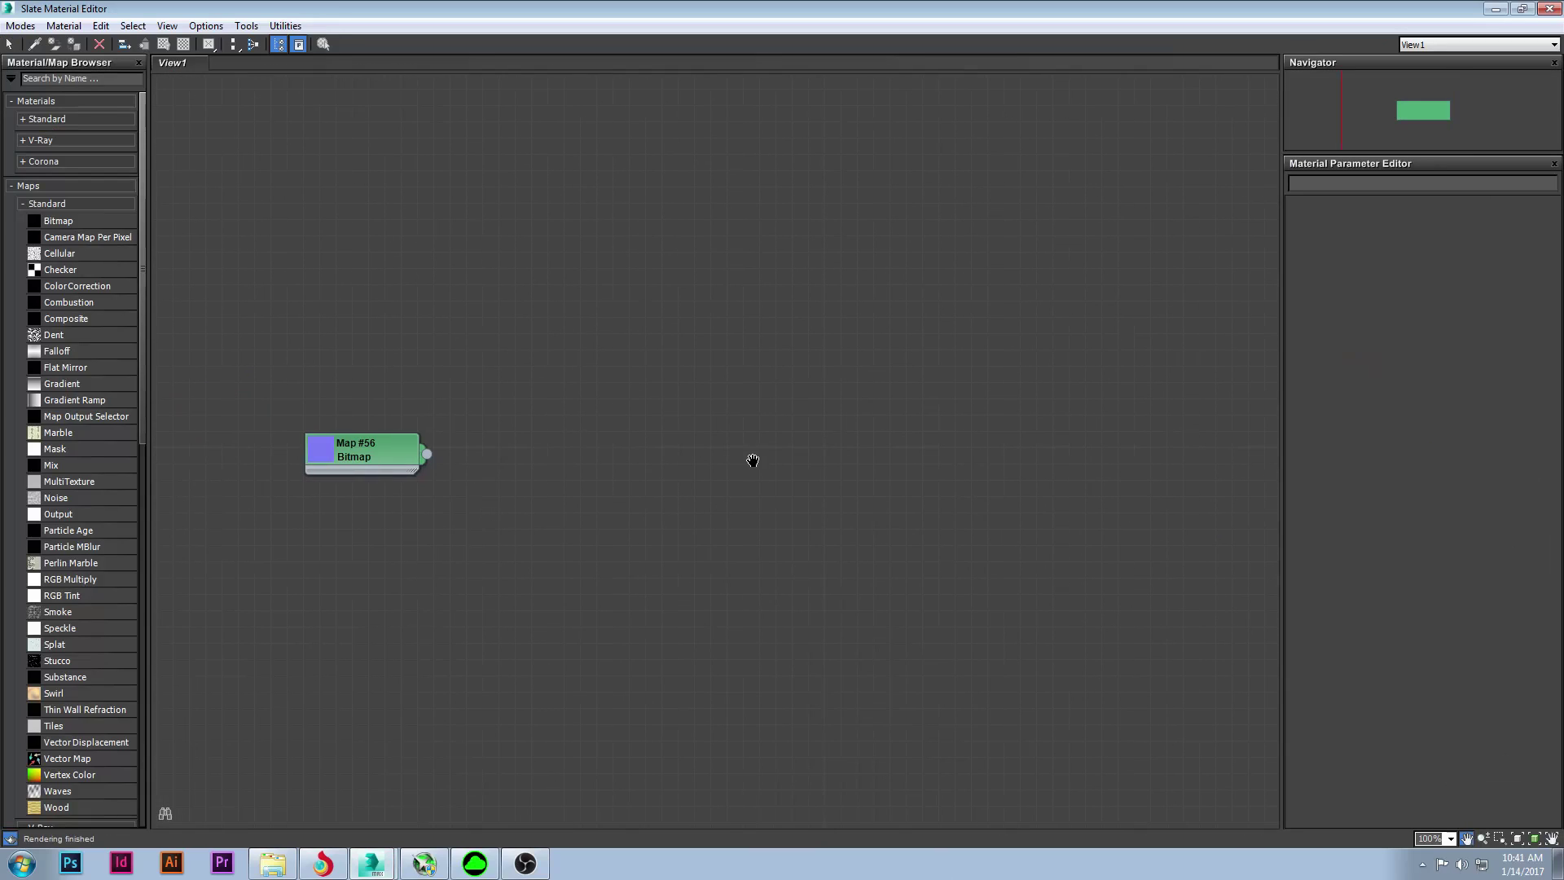
{"action": "left_click_drag", "start_coordinate": [540, 433], "coordinate": [264, 507]}
{"action": "key", "text": "Delete"}
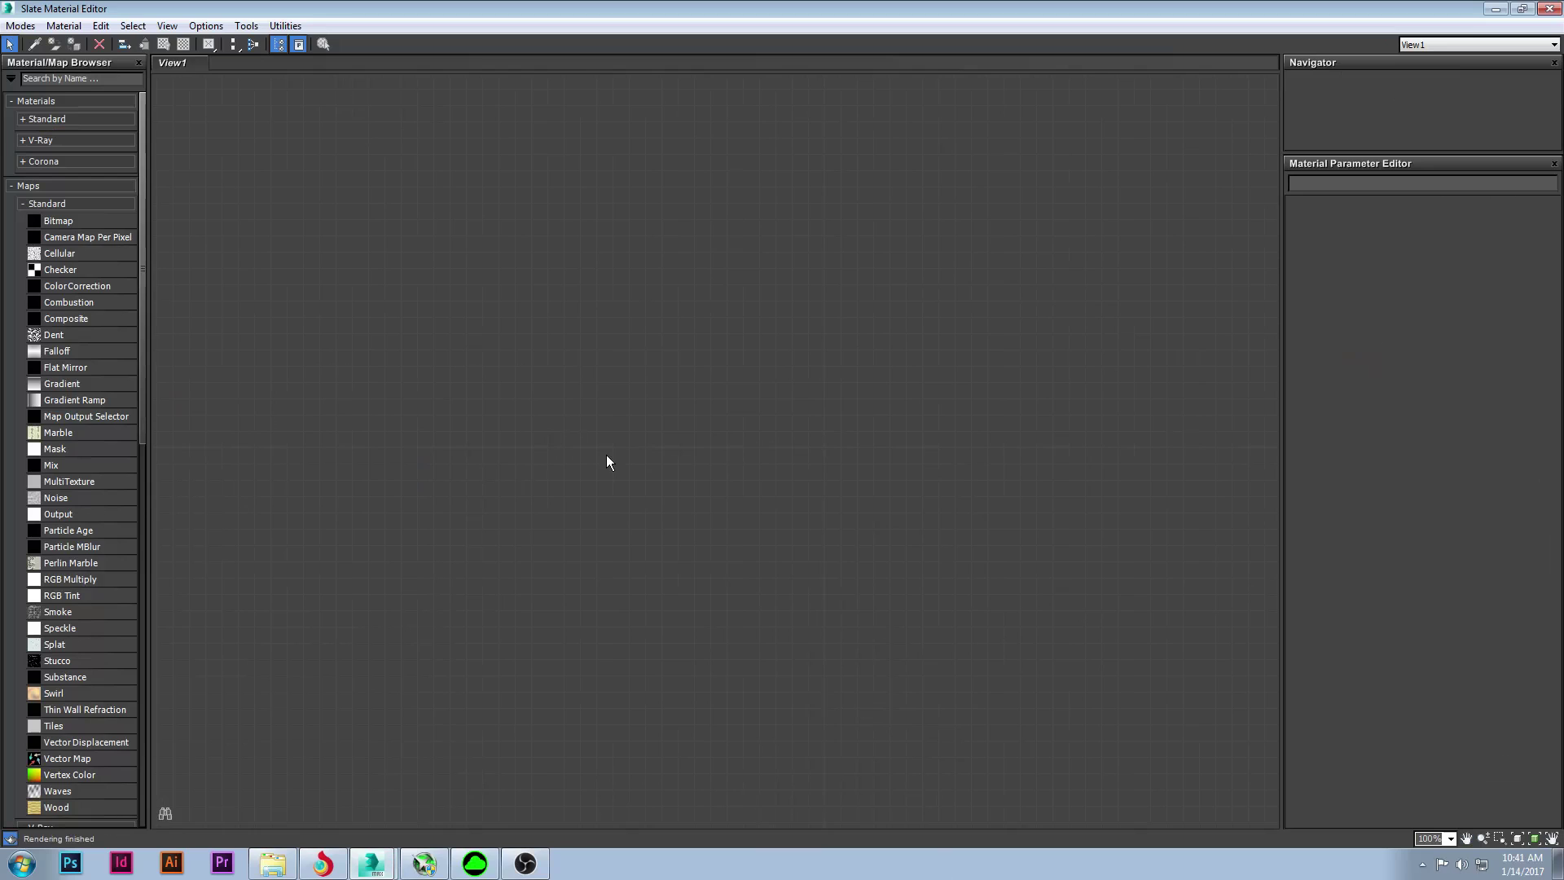
{"action": "mouse_move", "coordinate": [746, 432]}
{"action": "middle_mouse_down"}
{"action": "mouse_move", "coordinate": [601, 377]}
{"action": "mouse_move", "coordinate": [614, 426]}
{"action": "mouse_move", "coordinate": [774, 430]}
{"action": "middle_mouse_up"}
Open the ashdesign_ru_capronic MAT library from Downloads > Capronic rope into the material browser.
{"action": "left_click", "coordinate": [10, 81]}
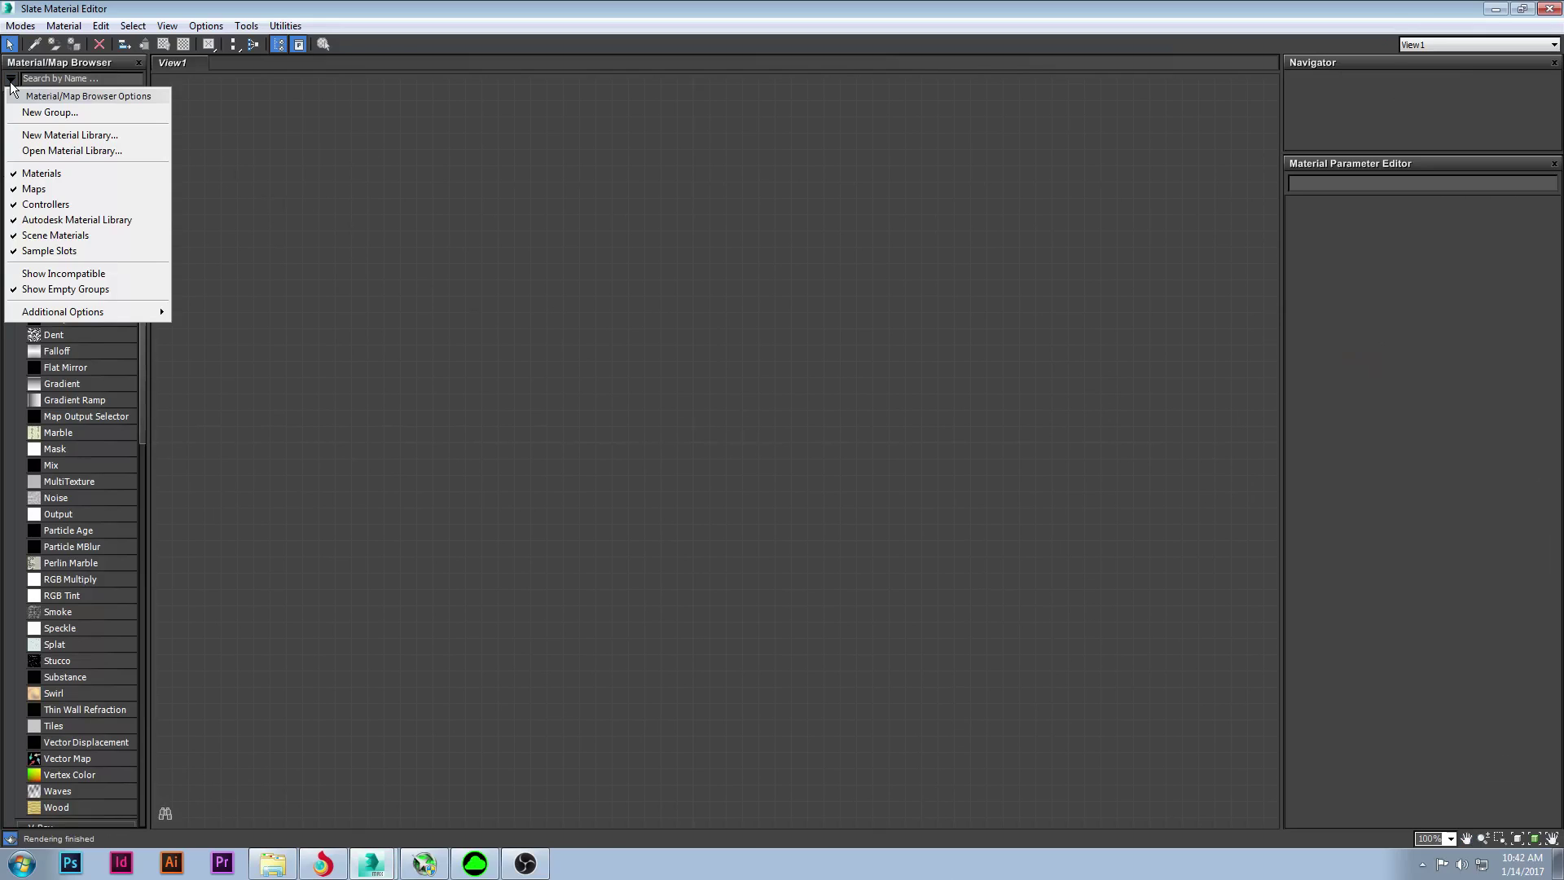
{"action": "left_click", "coordinate": [66, 149]}
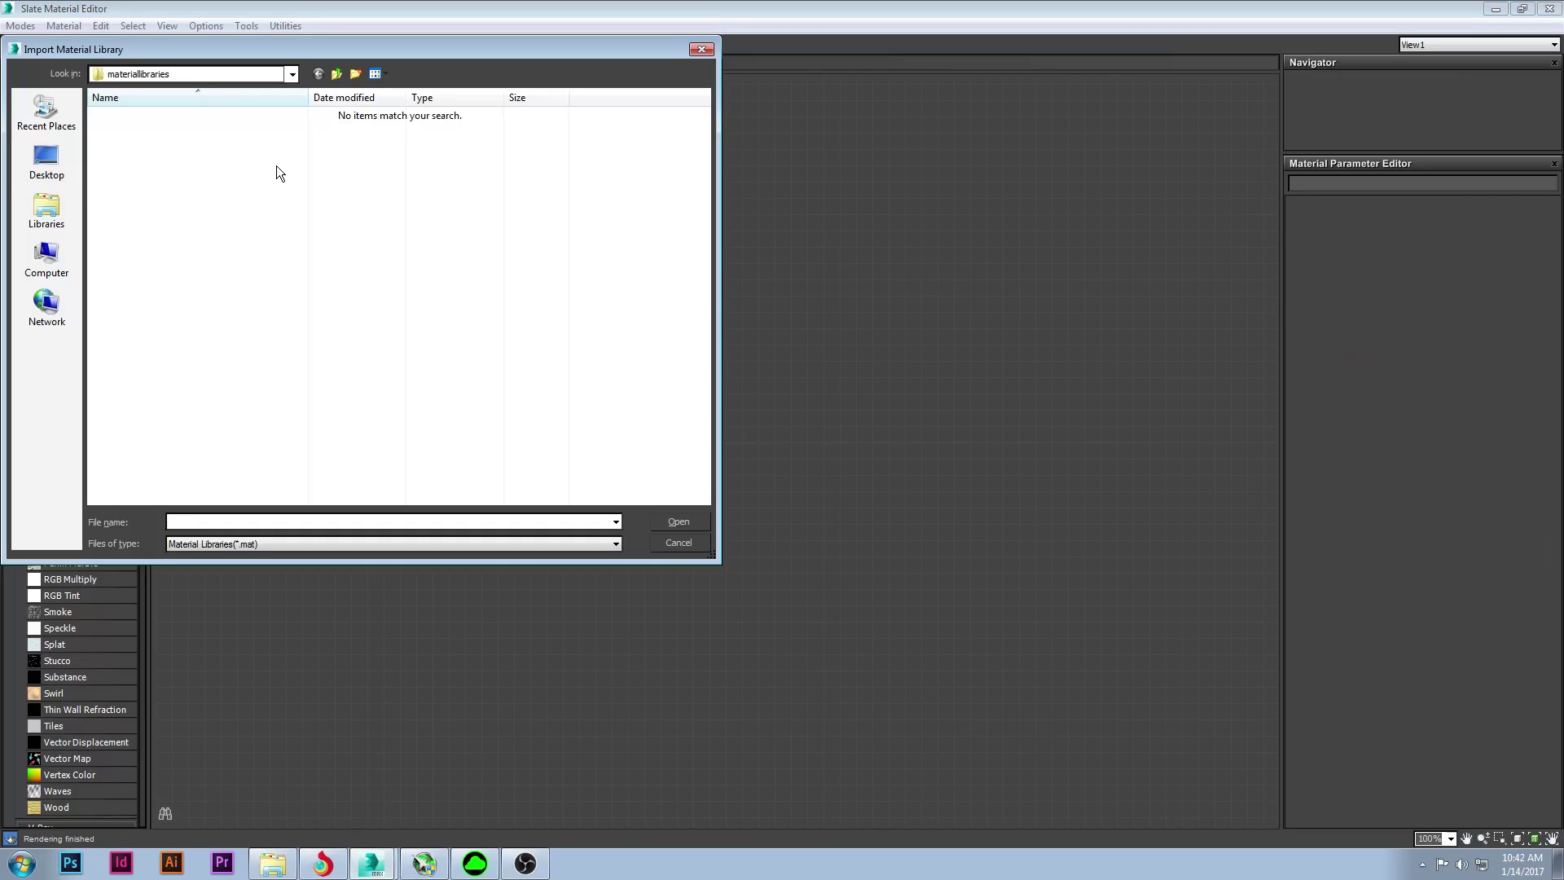
{"action": "left_click", "coordinate": [62, 157]}
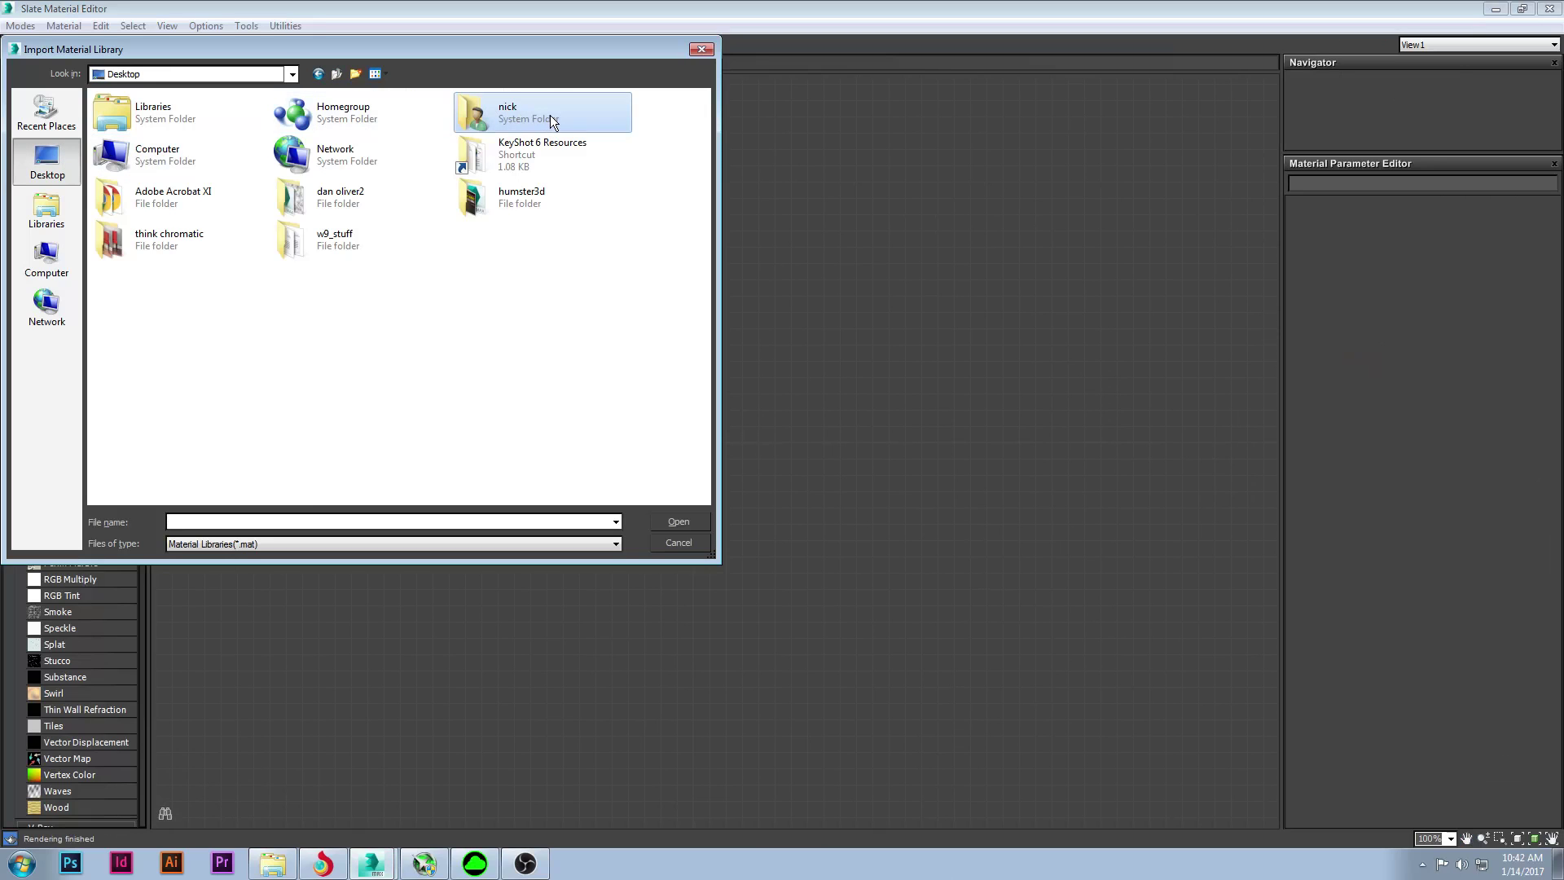
{"action": "double_click", "coordinate": [549, 121]}
{"action": "double_click", "coordinate": [430, 118]}
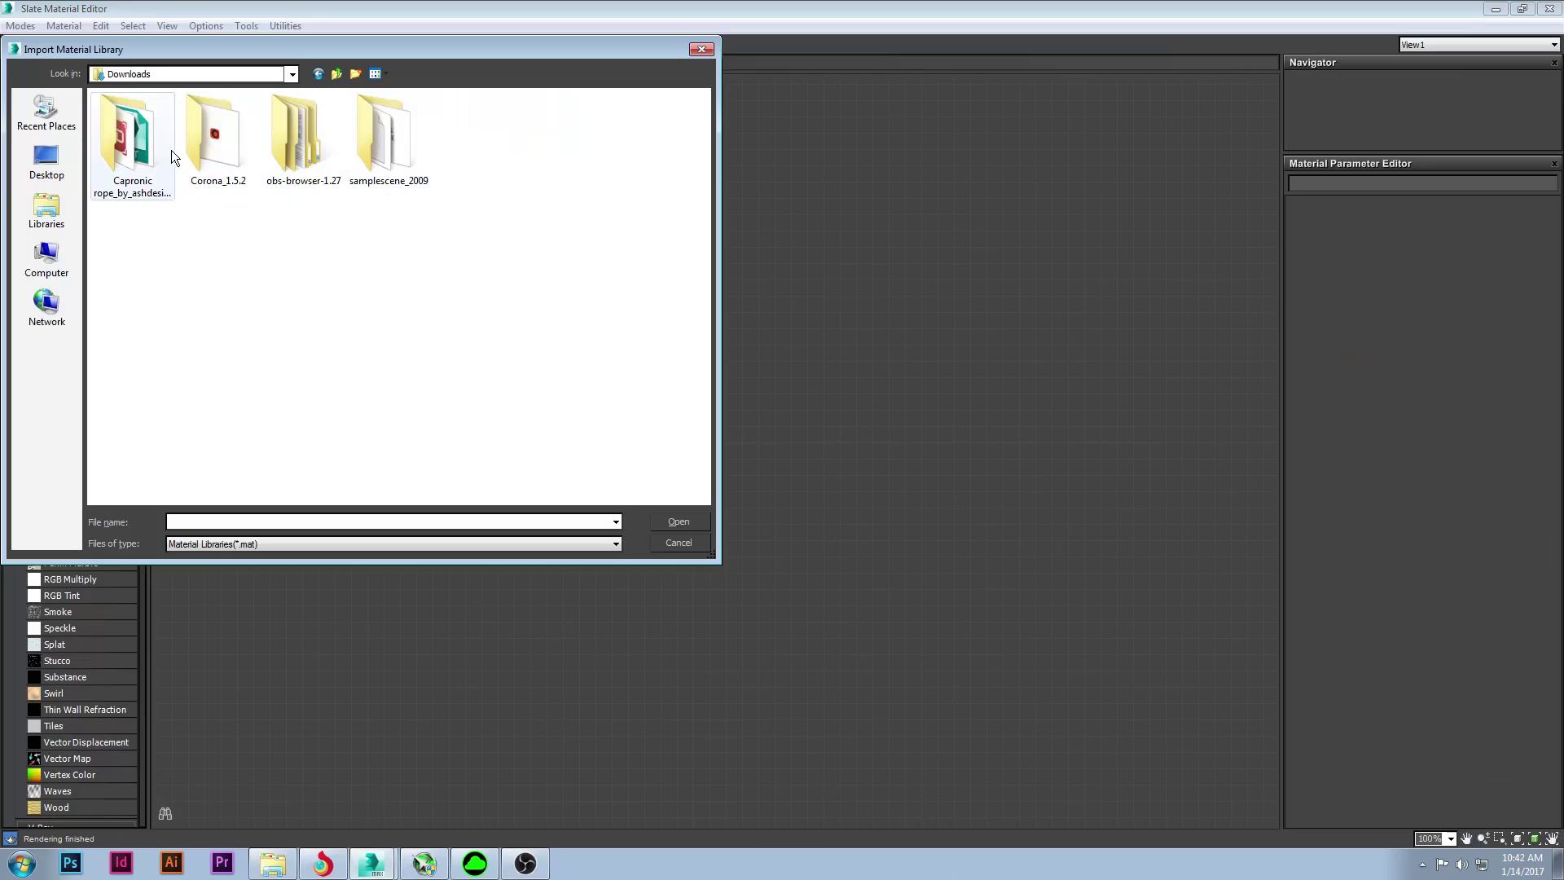
{"action": "double_click", "coordinate": [135, 145]}
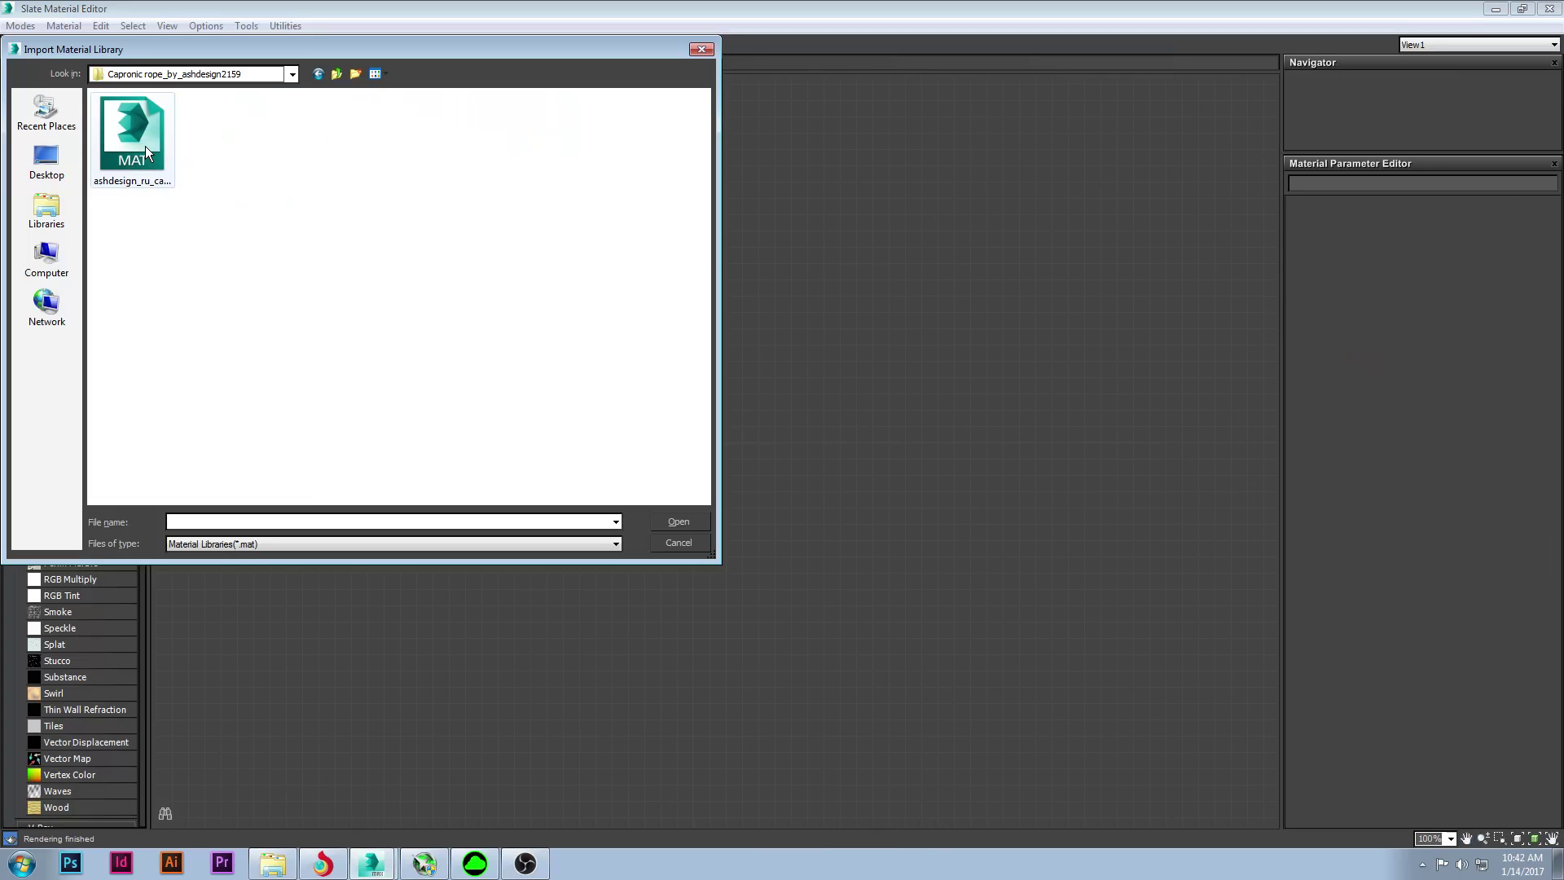
{"action": "double_click", "coordinate": [145, 145]}
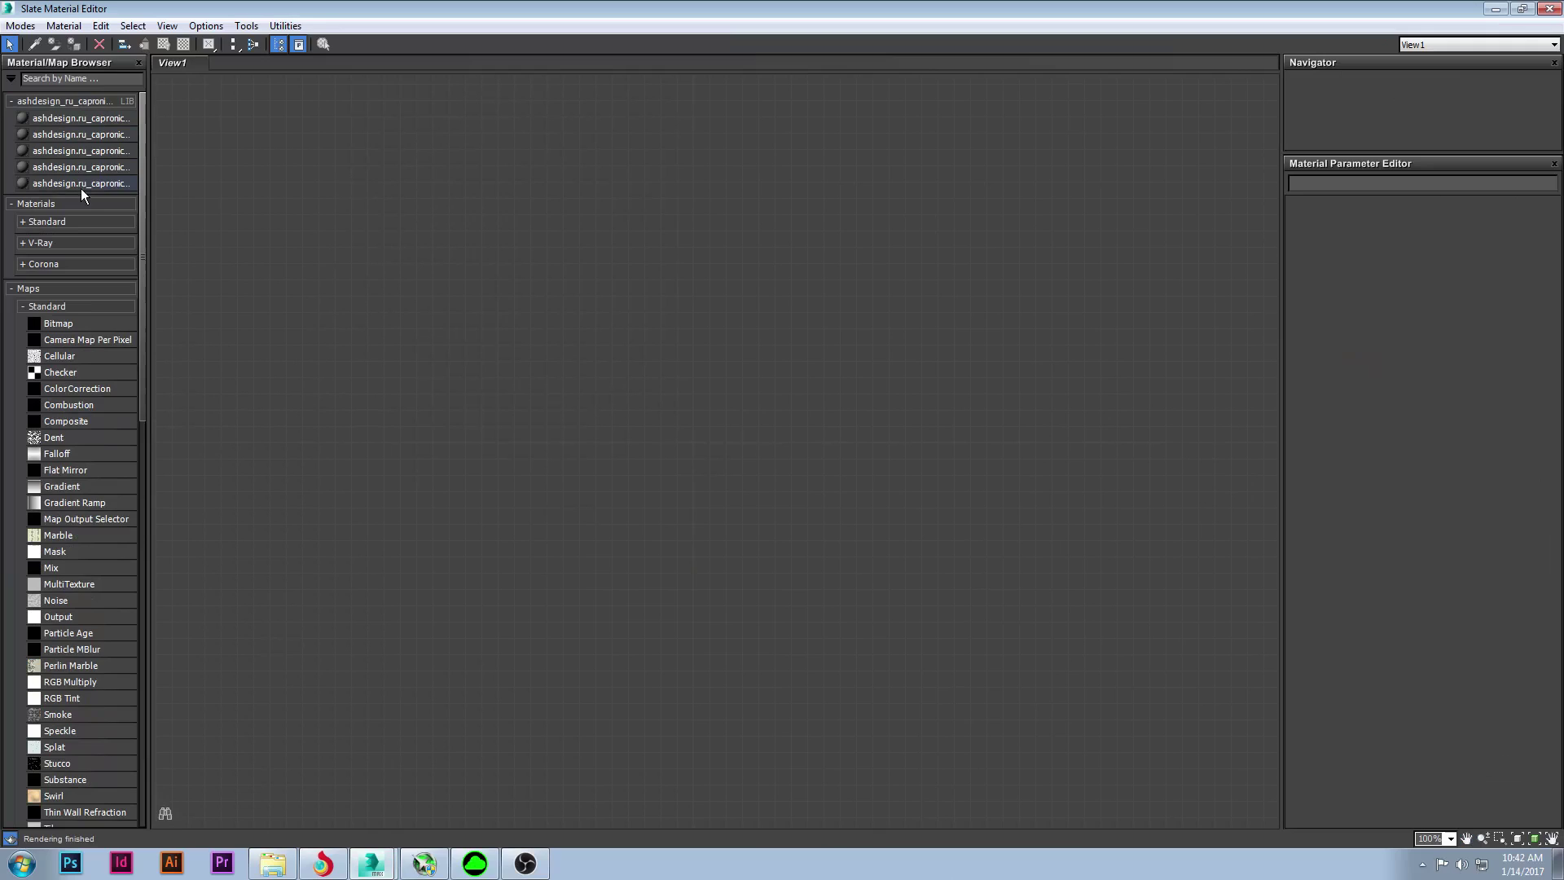
Drag the first ashdesign capronic material into View1 and center its VRayMtl node tree.
{"action": "left_click", "coordinate": [82, 119]}
{"action": "left_click_drag", "start_coordinate": [684, 399], "coordinate": [684, 399]}
{"action": "middle_click_drag", "start_coordinate": [634, 381], "coordinate": [728, 256]}
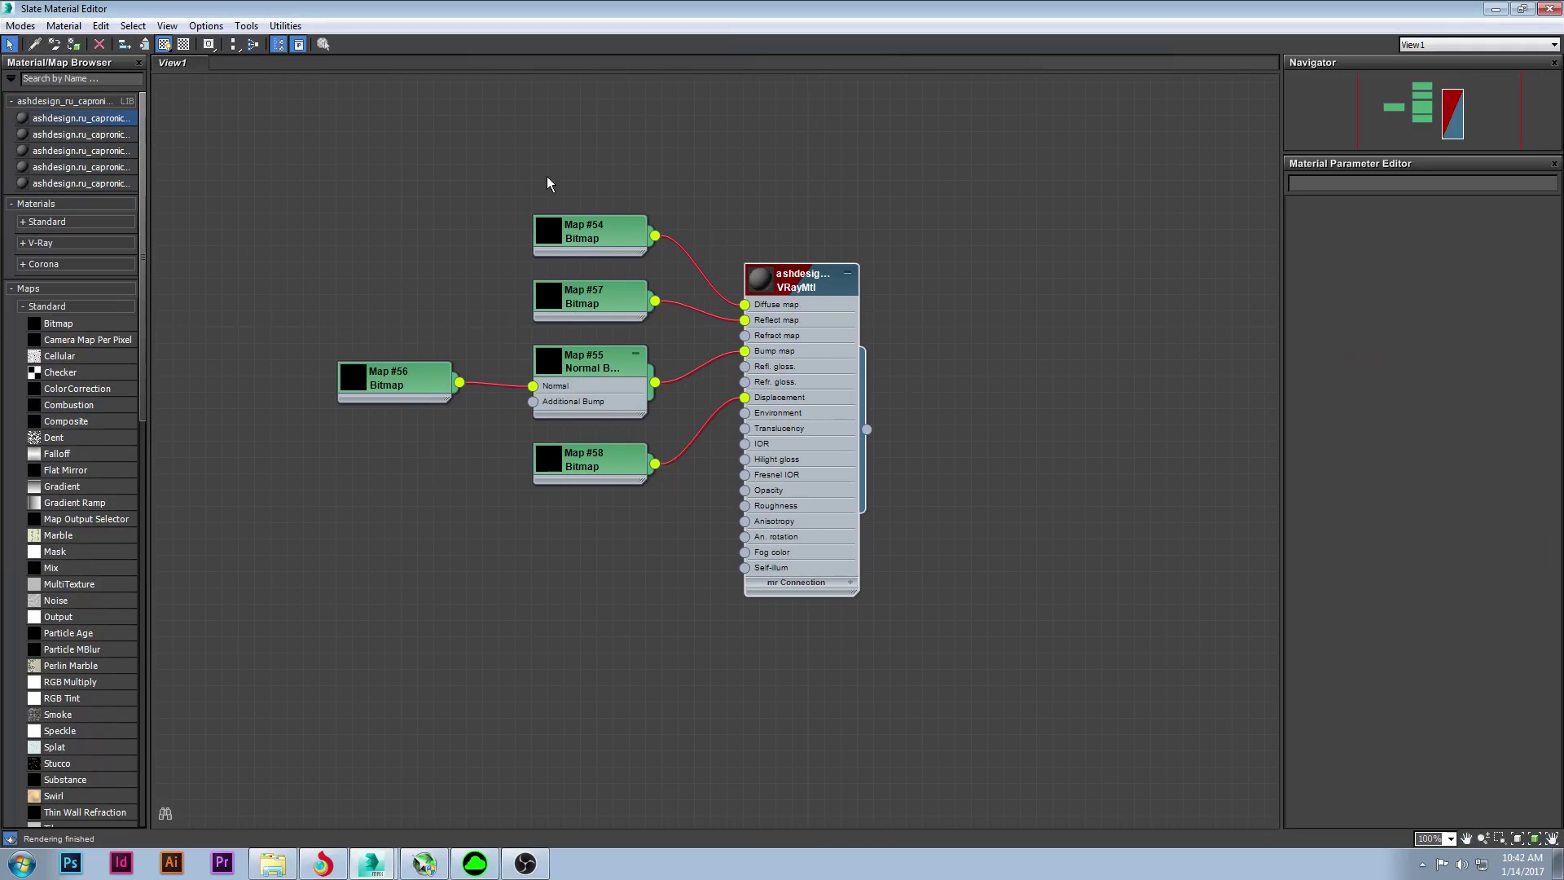
Relink the Map #54 diffuse and Map #57 reflection bitmaps to sweater_diffuse and sweater_reflection.
{"action": "double_click", "coordinate": [596, 234]}
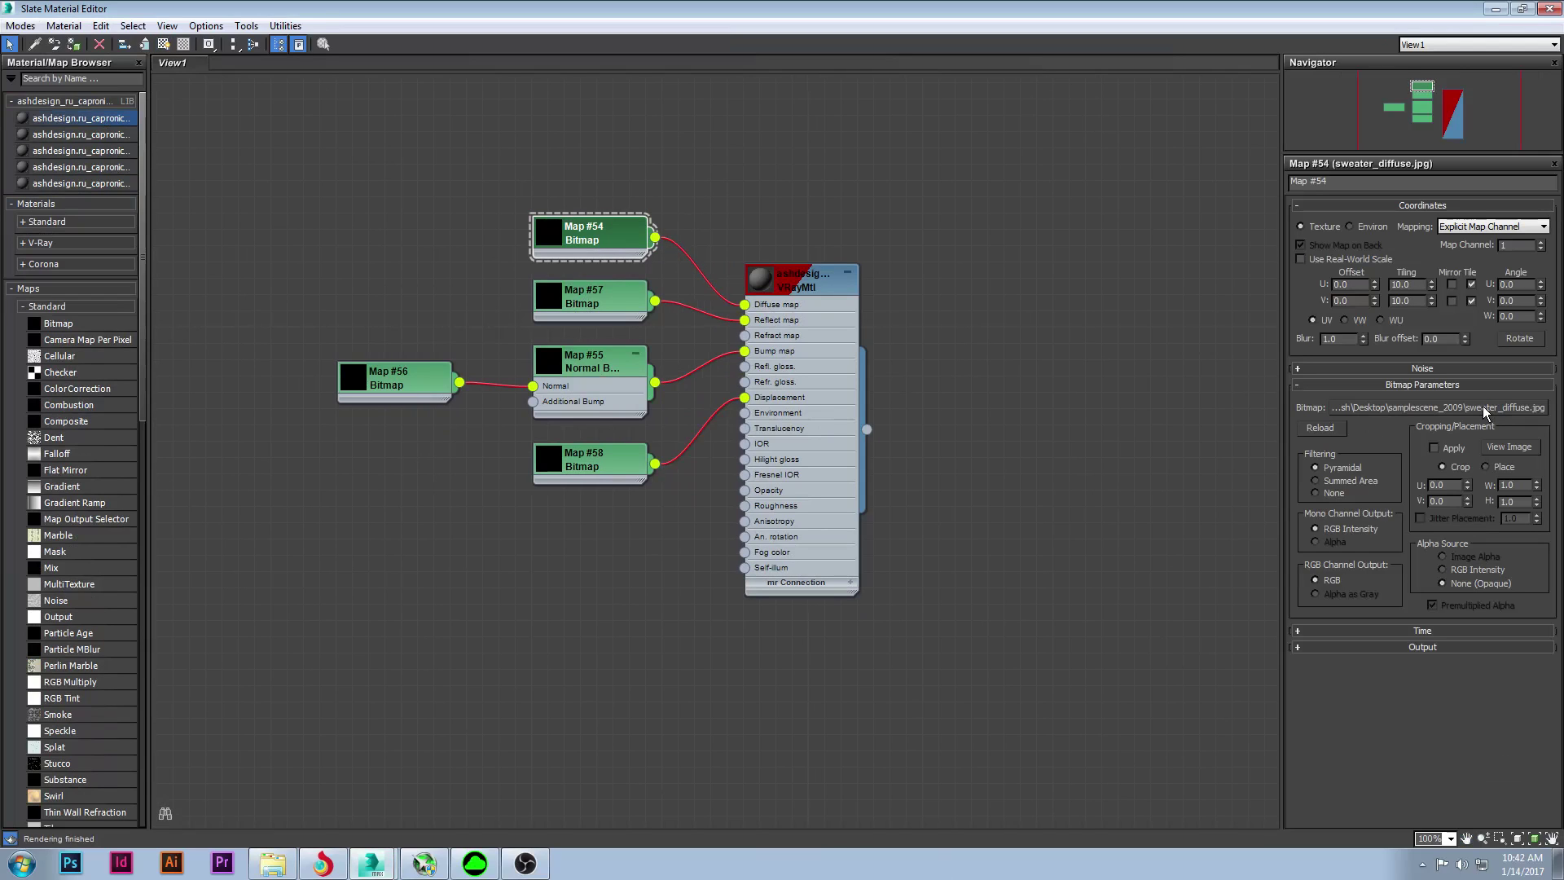
{"action": "left_click", "coordinate": [1505, 408]}
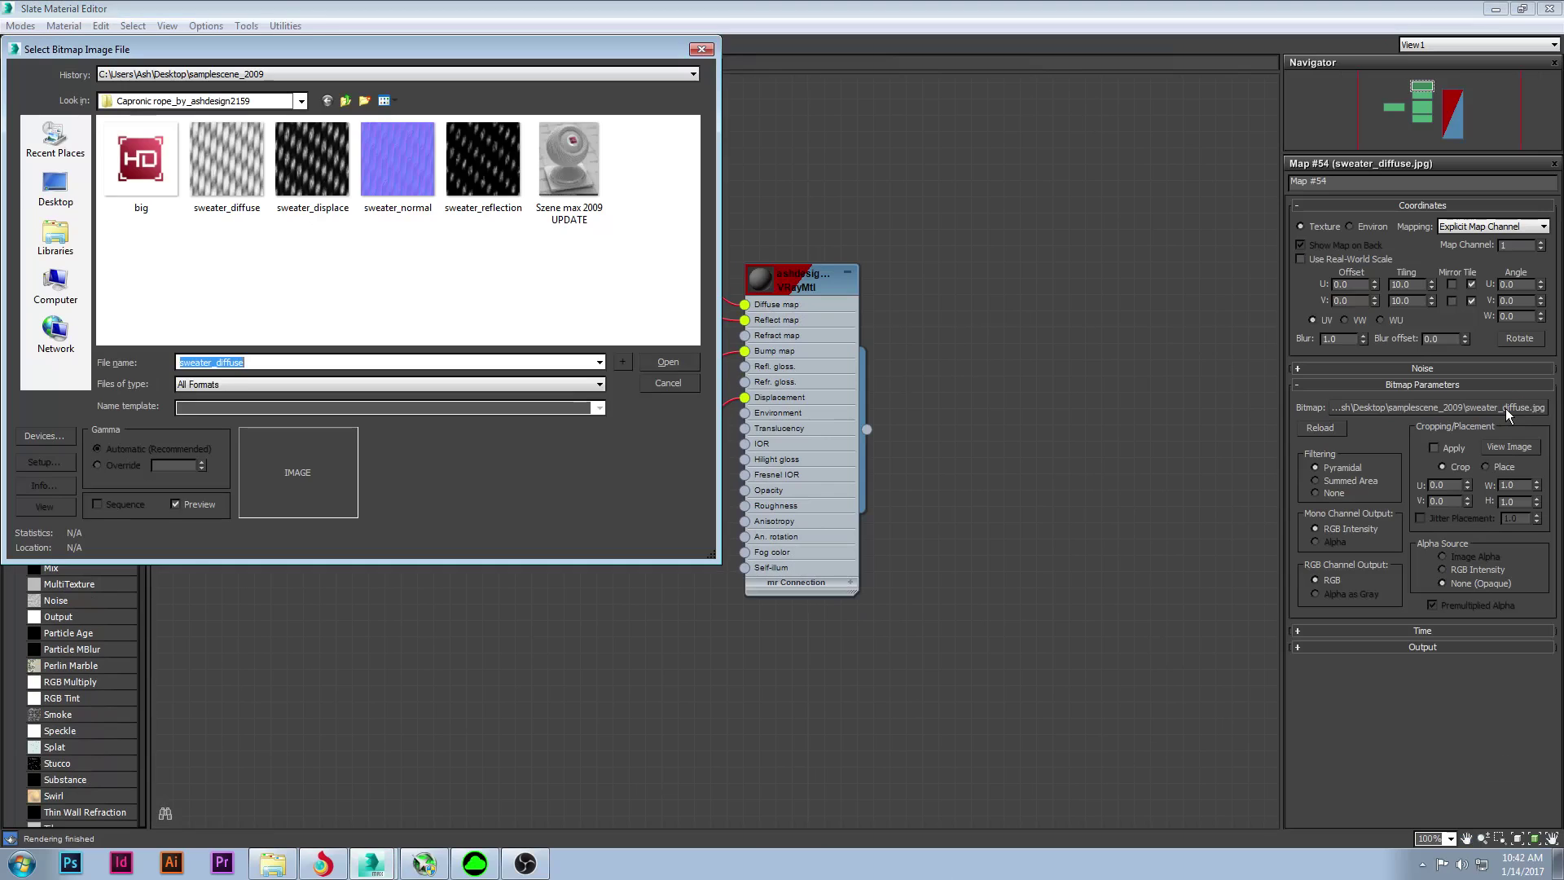
{"action": "double_click", "coordinate": [228, 160]}
{"action": "double_click", "coordinate": [609, 291]}
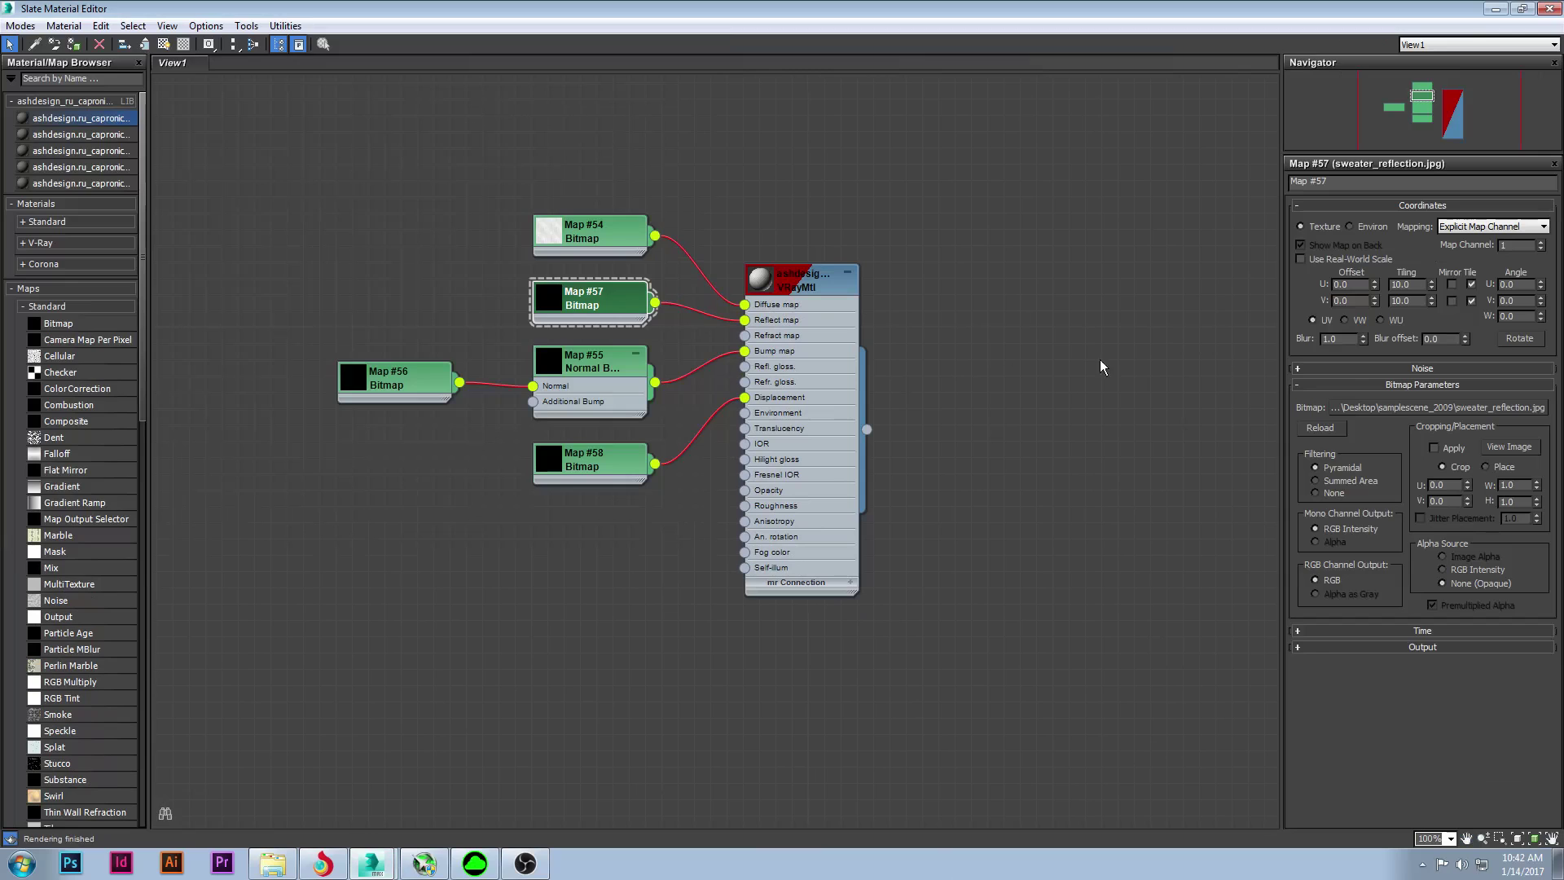
{"action": "left_click", "coordinate": [1513, 407]}
{"action": "left_click", "coordinate": [477, 187]}
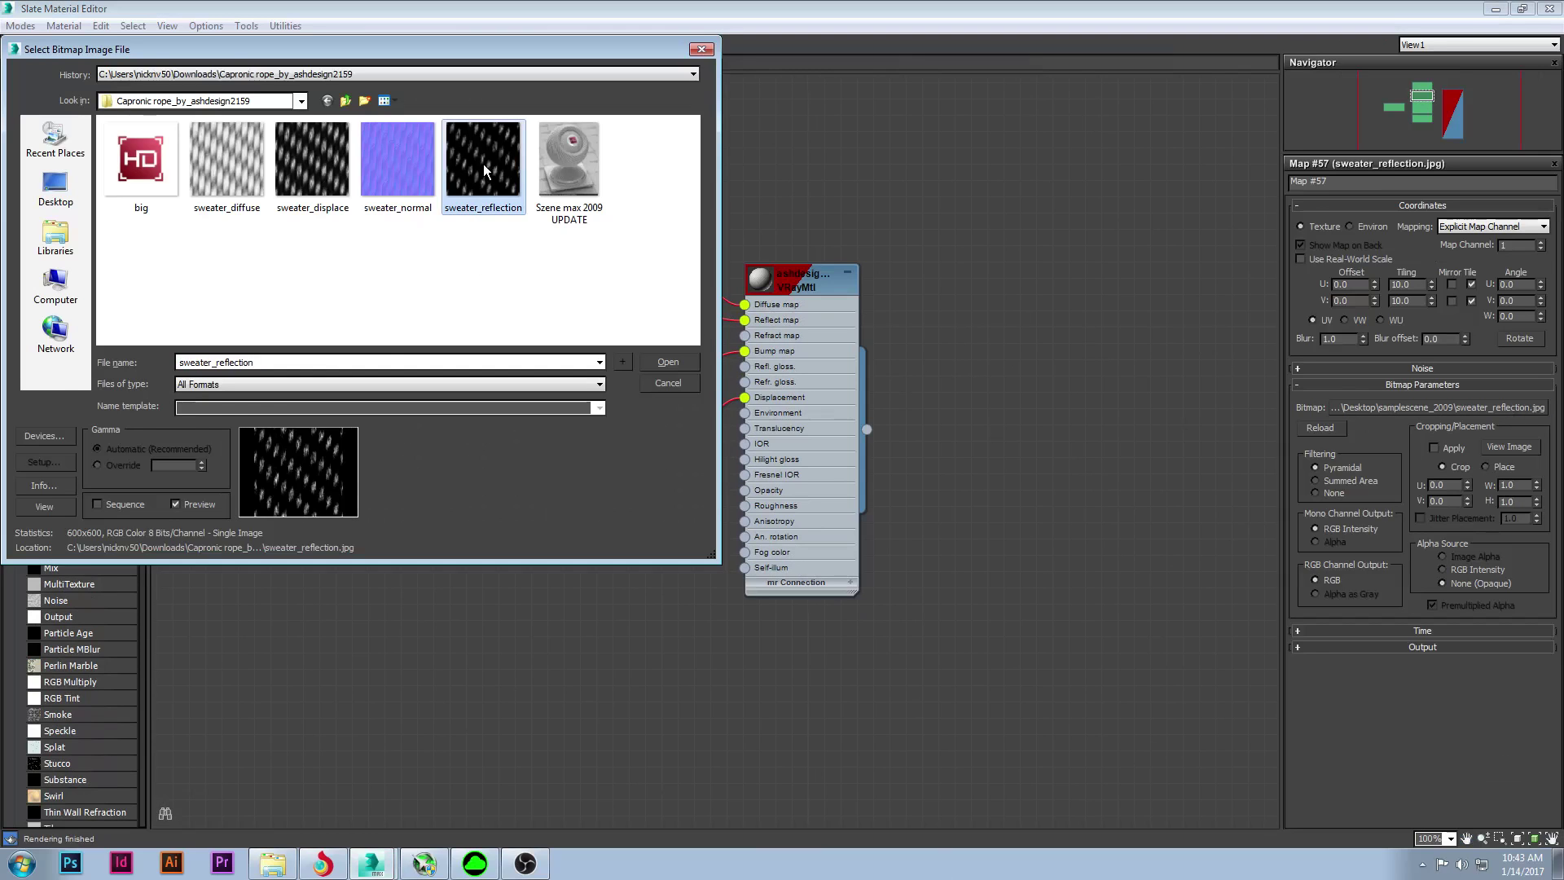
{"action": "double_click", "coordinate": [482, 163]}
Relink the Map #56 normal and Map #58 displacement bitmaps to sweater_normal and sweater_displace.
{"action": "double_click", "coordinate": [410, 393]}
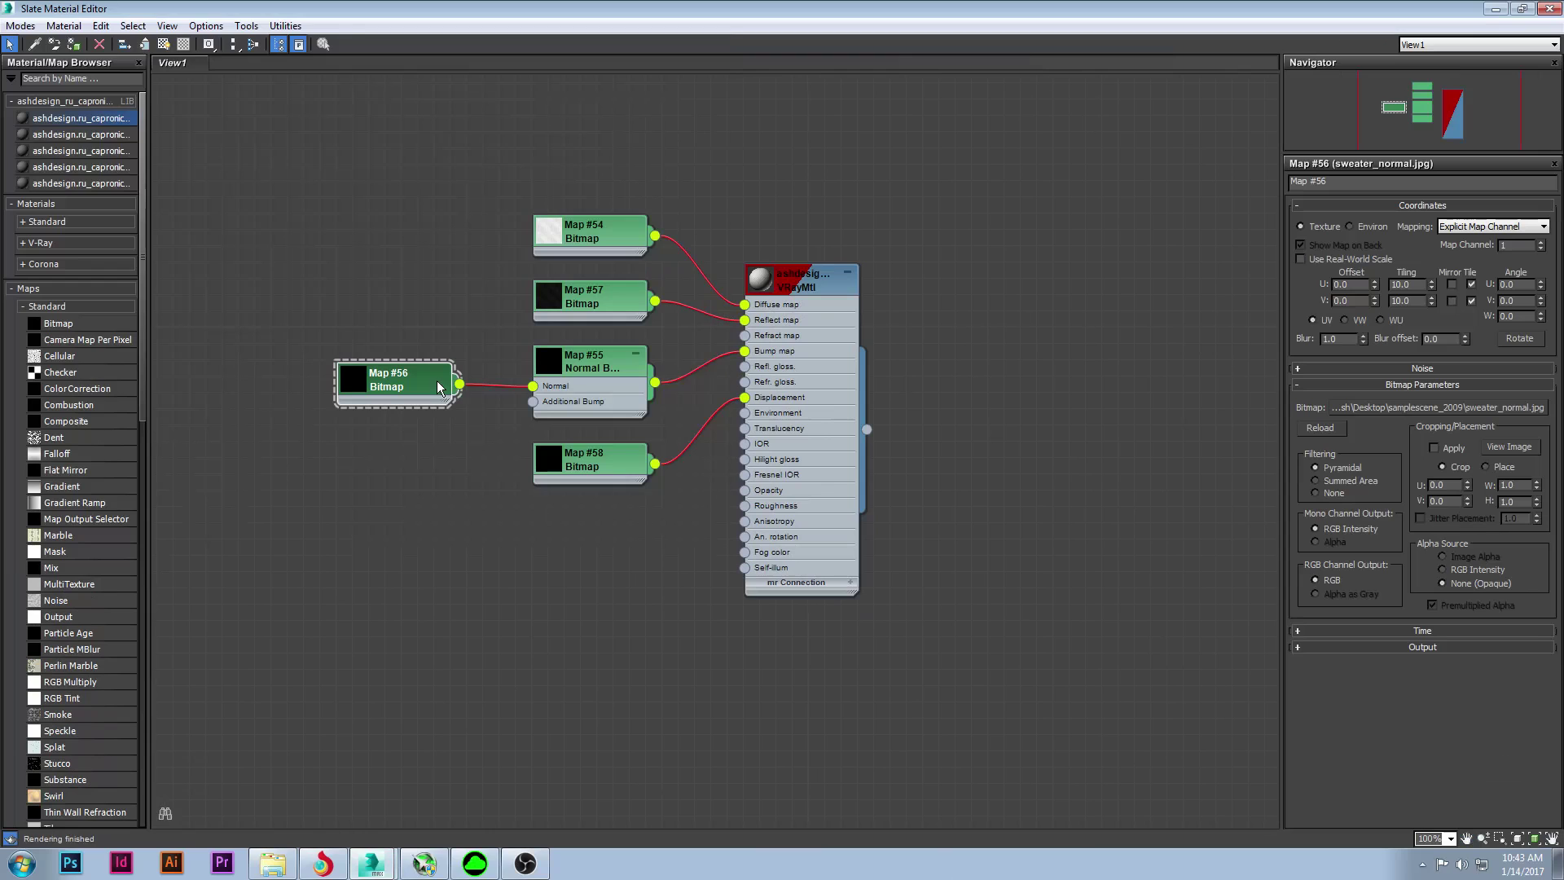
{"action": "left_click", "coordinate": [1478, 411]}
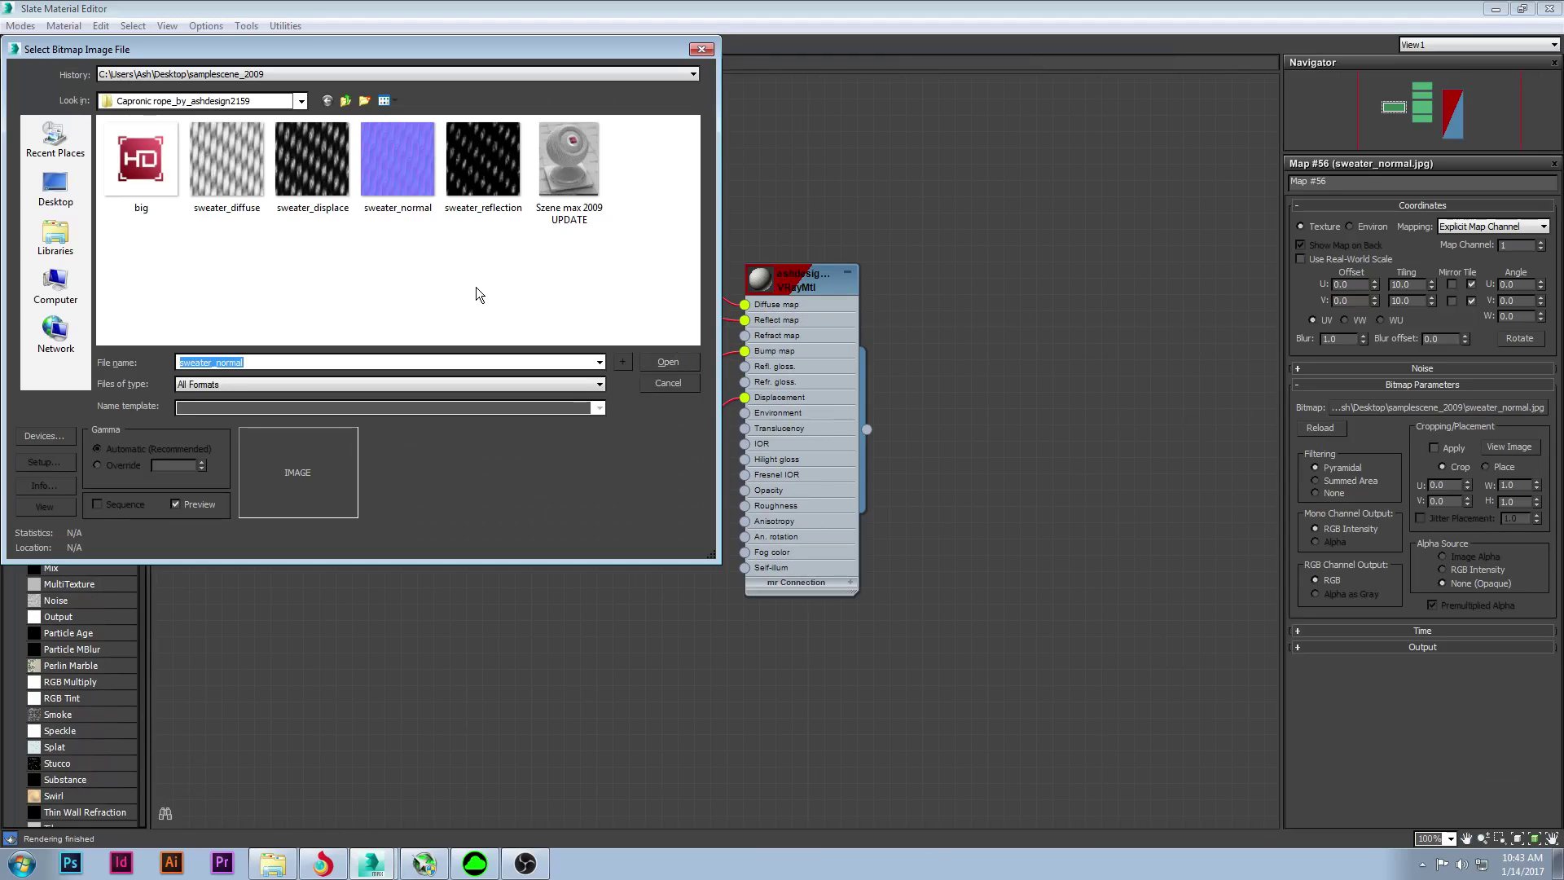
{"action": "left_click", "coordinate": [408, 148]}
{"action": "double_click", "coordinate": [408, 148]}
{"action": "double_click", "coordinate": [621, 458]}
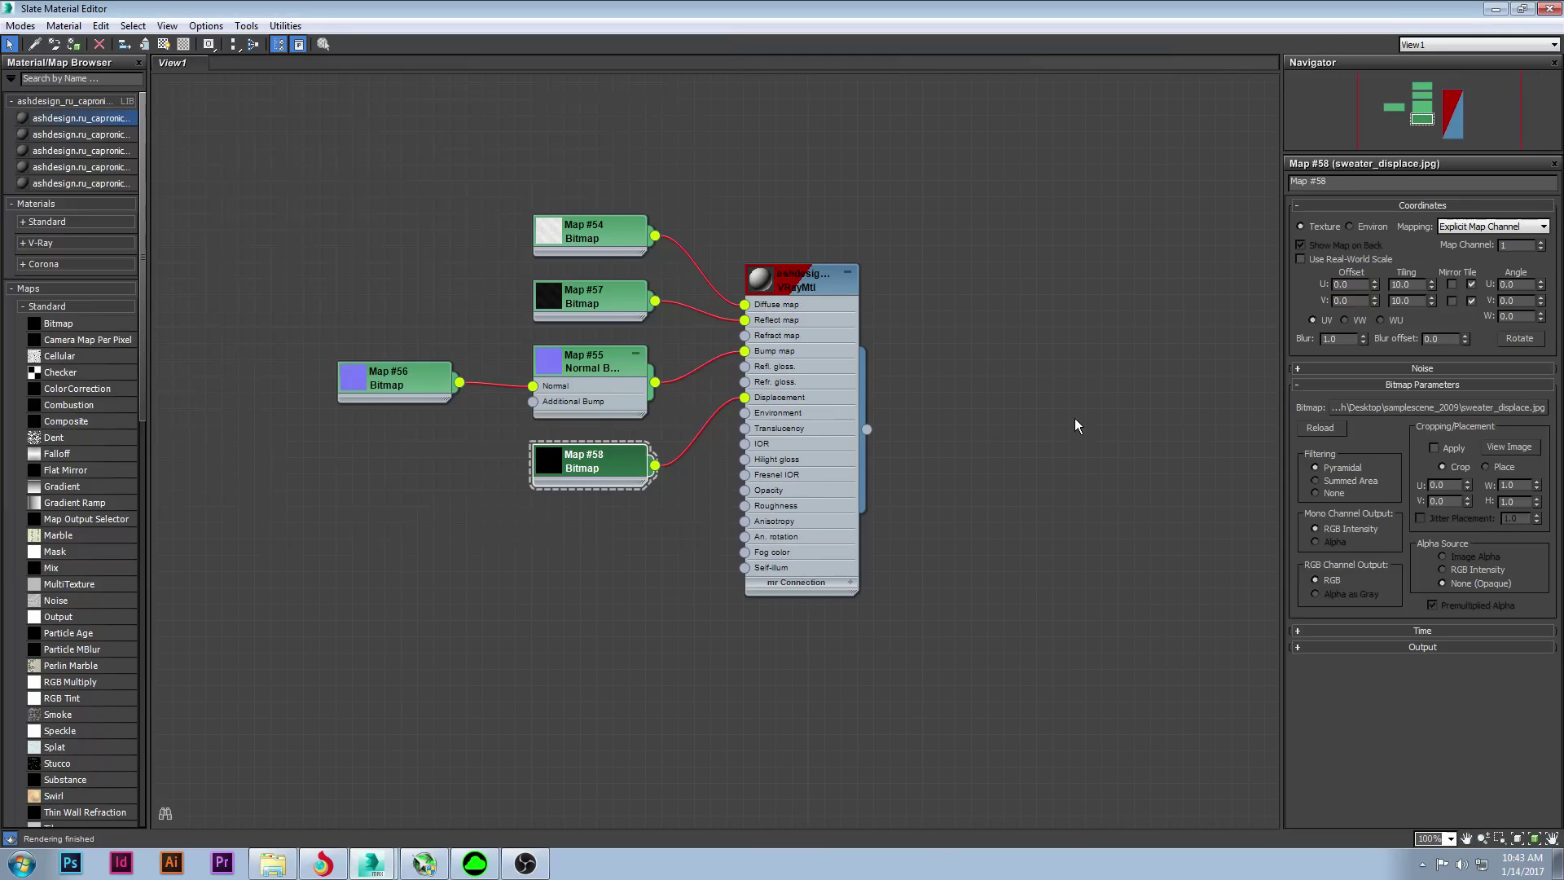
{"action": "left_click", "coordinate": [1478, 407]}
{"action": "left_click", "coordinate": [312, 159]}
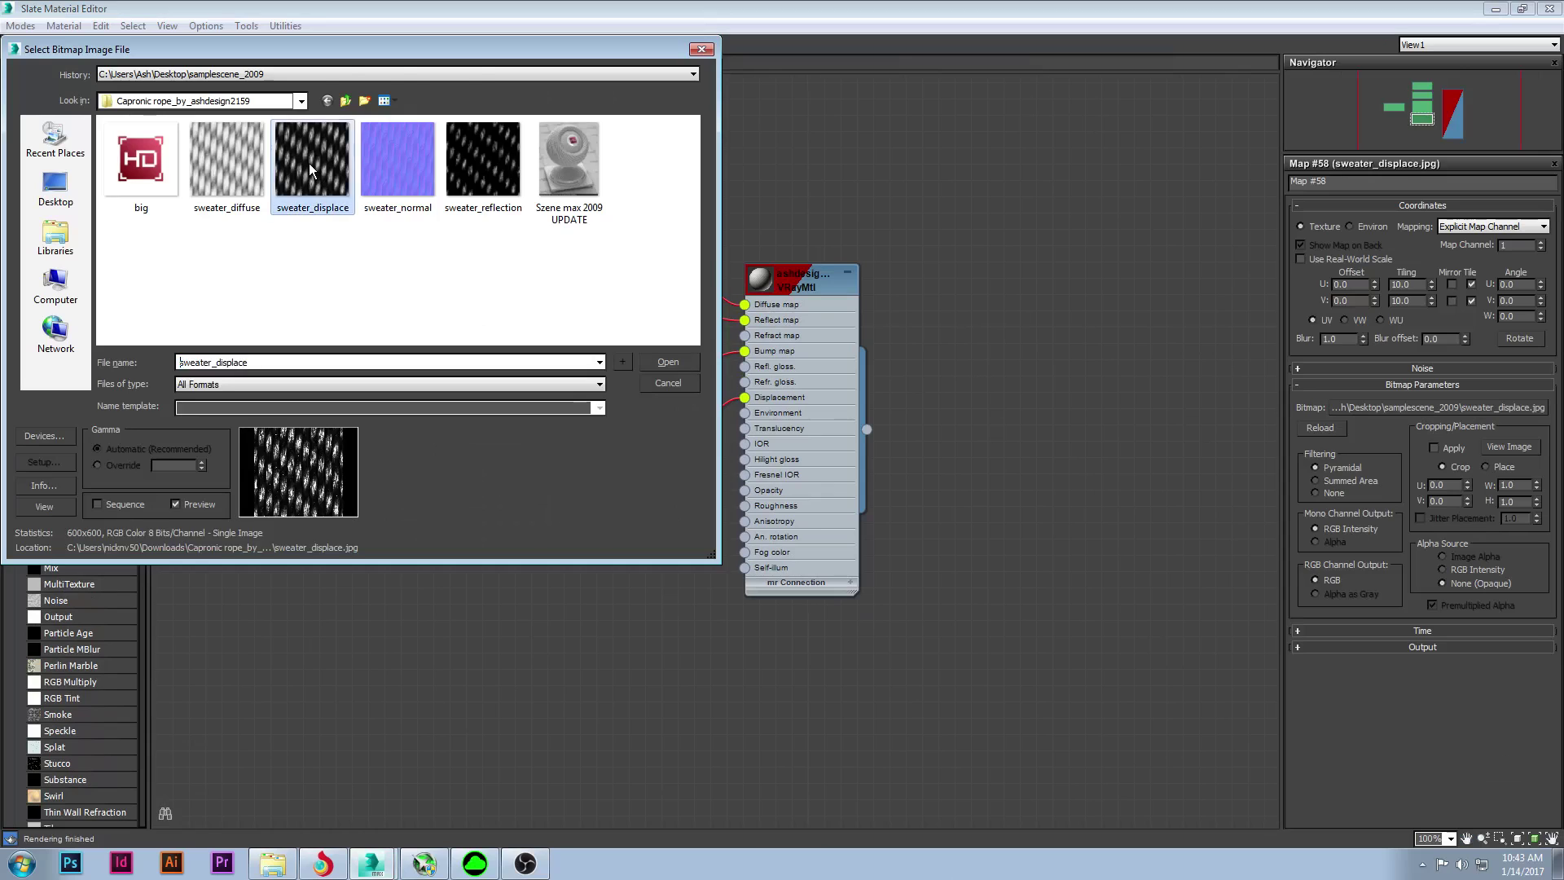
{"action": "double_click", "coordinate": [312, 159]}
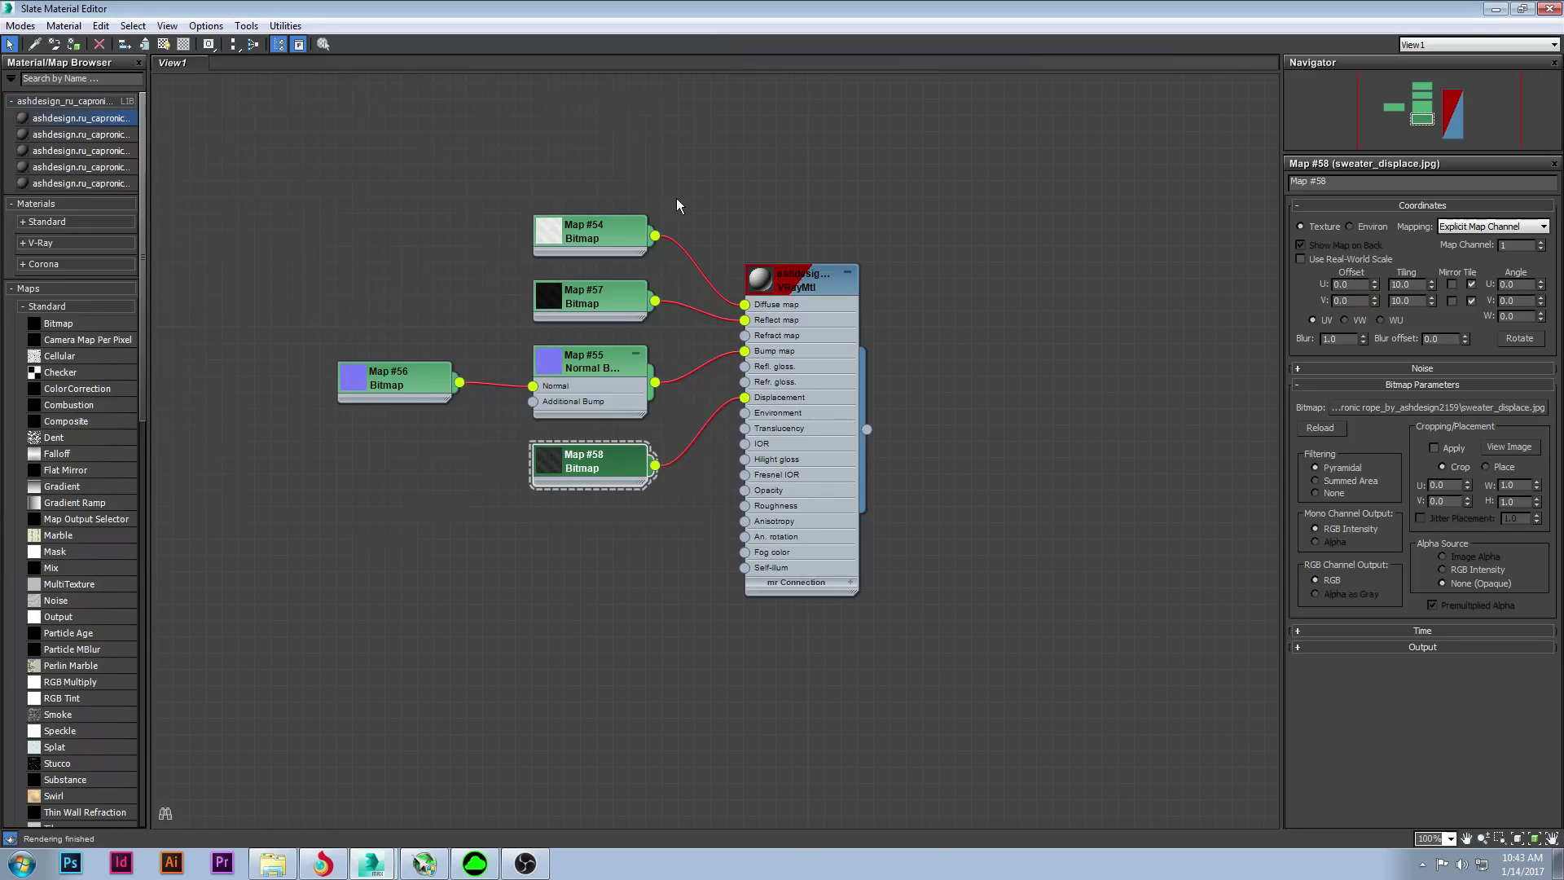
Select the sample sphere and assign the capronic rope VRayMtl to it with Assign to Selection.
{"action": "left_click", "coordinate": [321, 866]}
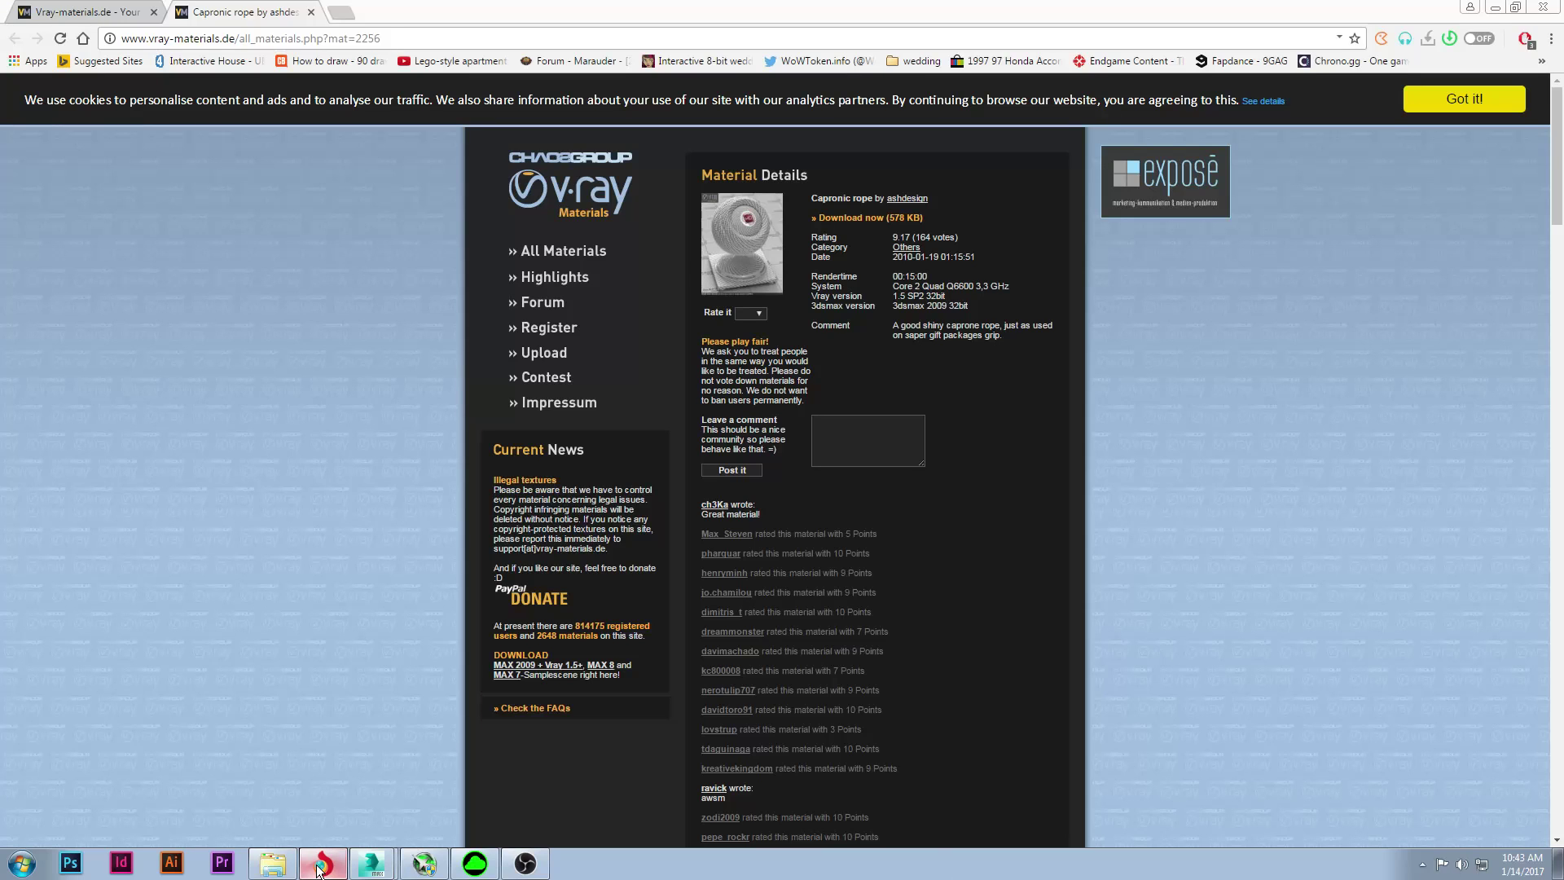
{"action": "left_click", "coordinate": [322, 866]}
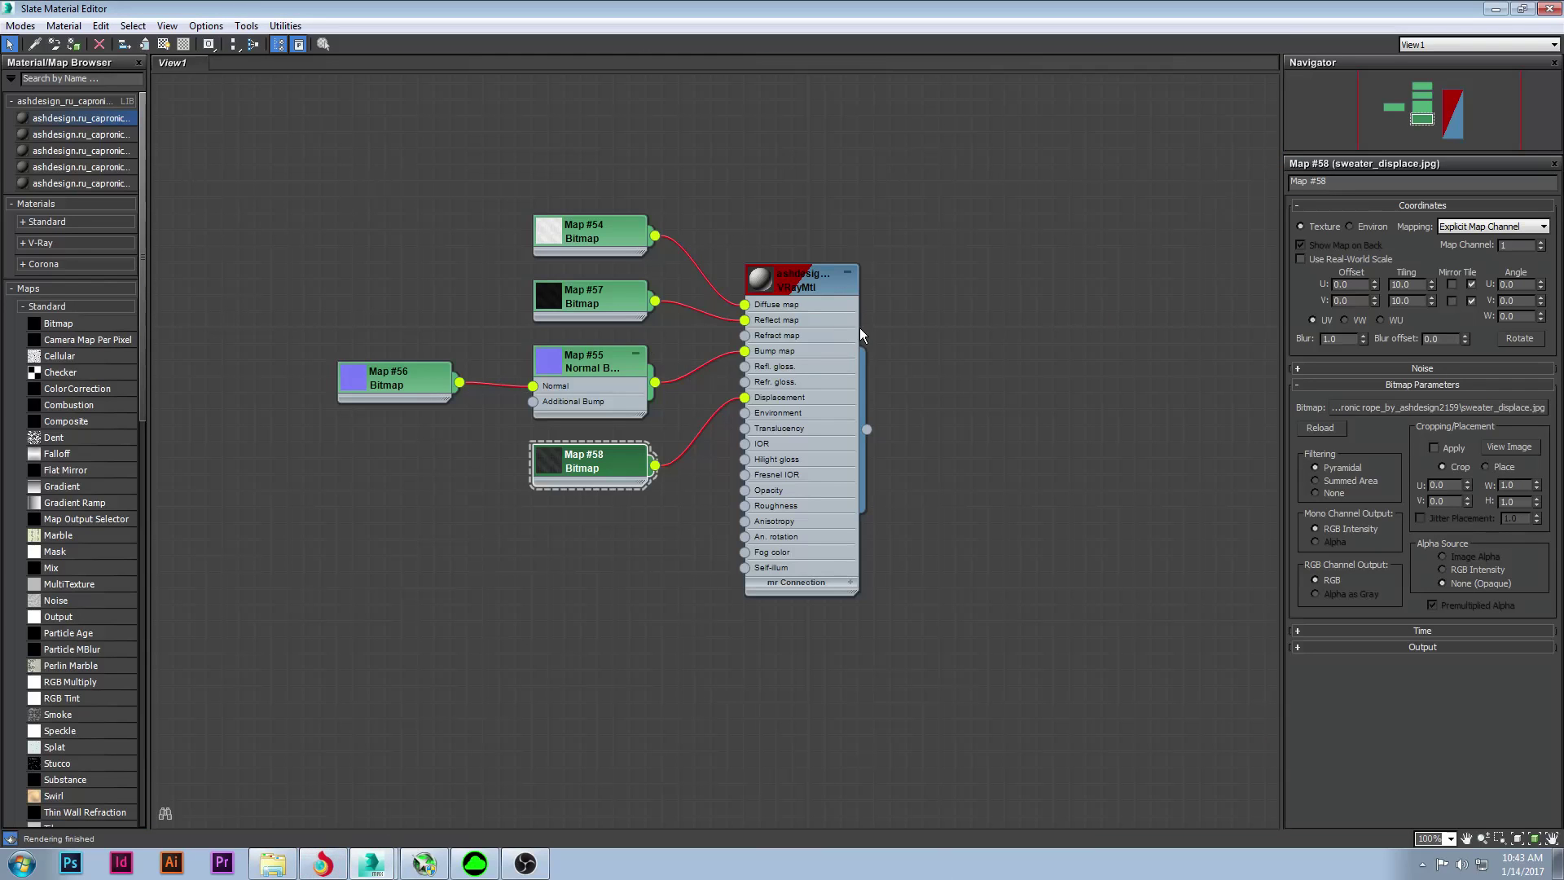
{"action": "left_click_drag", "start_coordinate": [1189, 9], "coordinate": [408, 103]}
{"action": "left_click", "coordinate": [760, 346]}
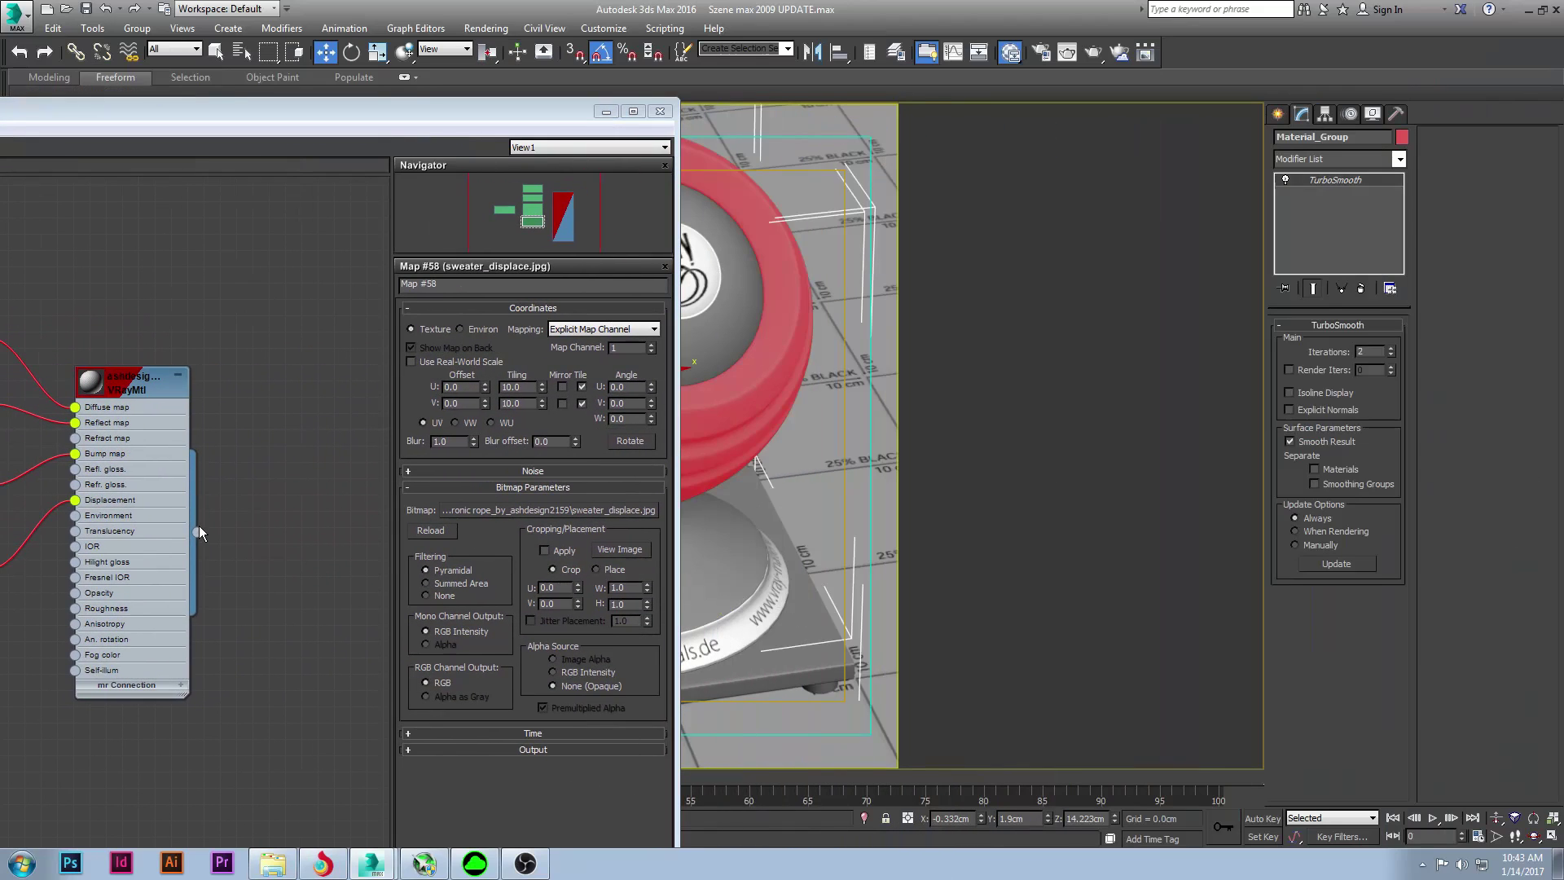
{"action": "left_click", "coordinate": [198, 530]}
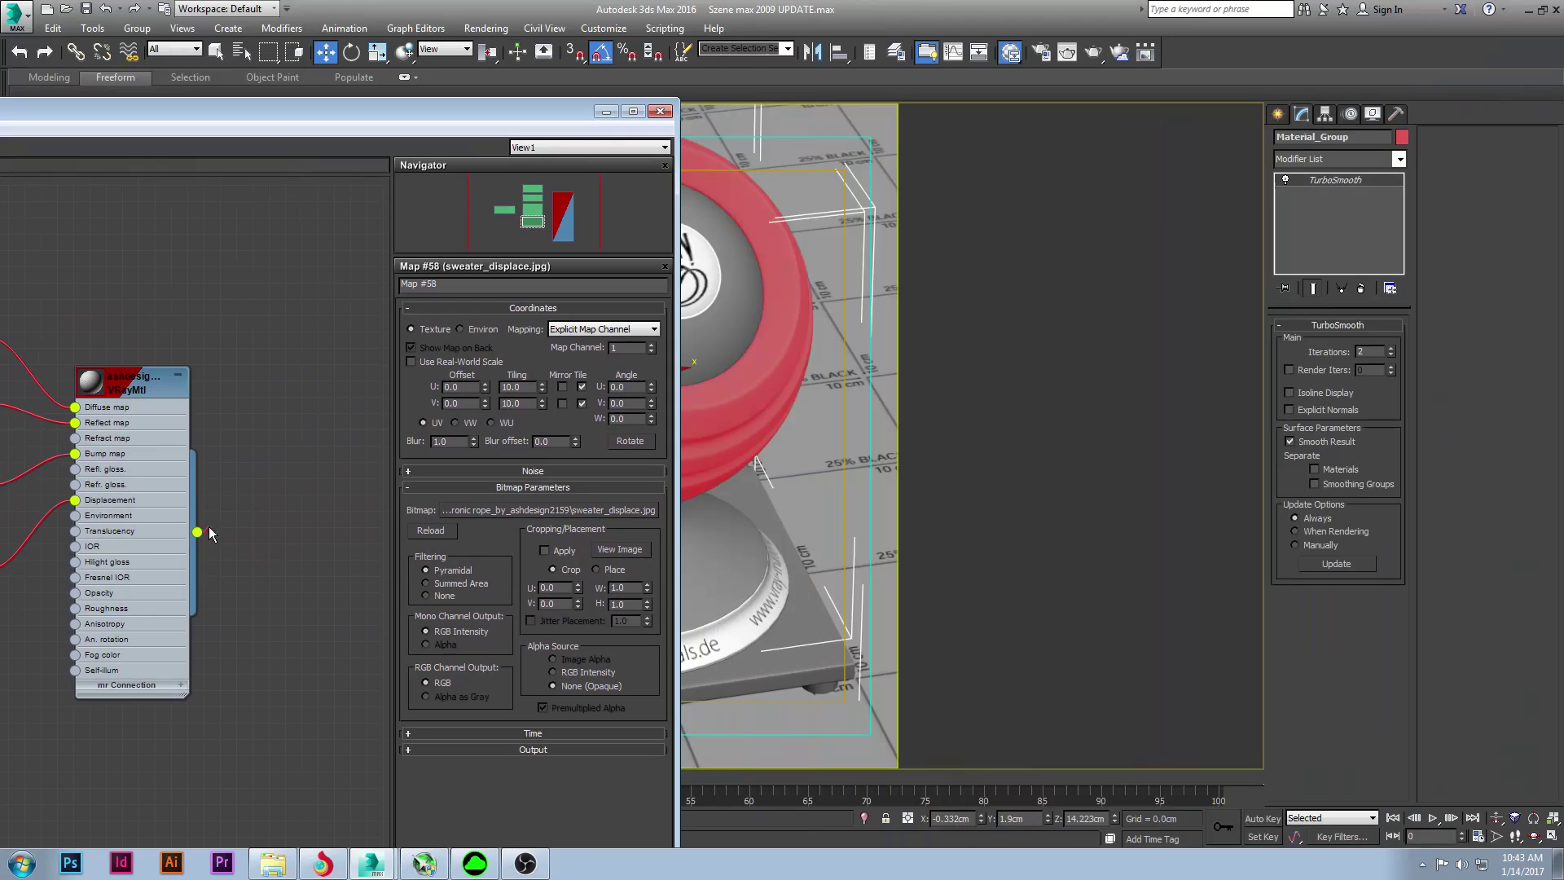
{"action": "left_click_drag", "start_coordinate": [245, 549], "coordinate": [727, 422]}
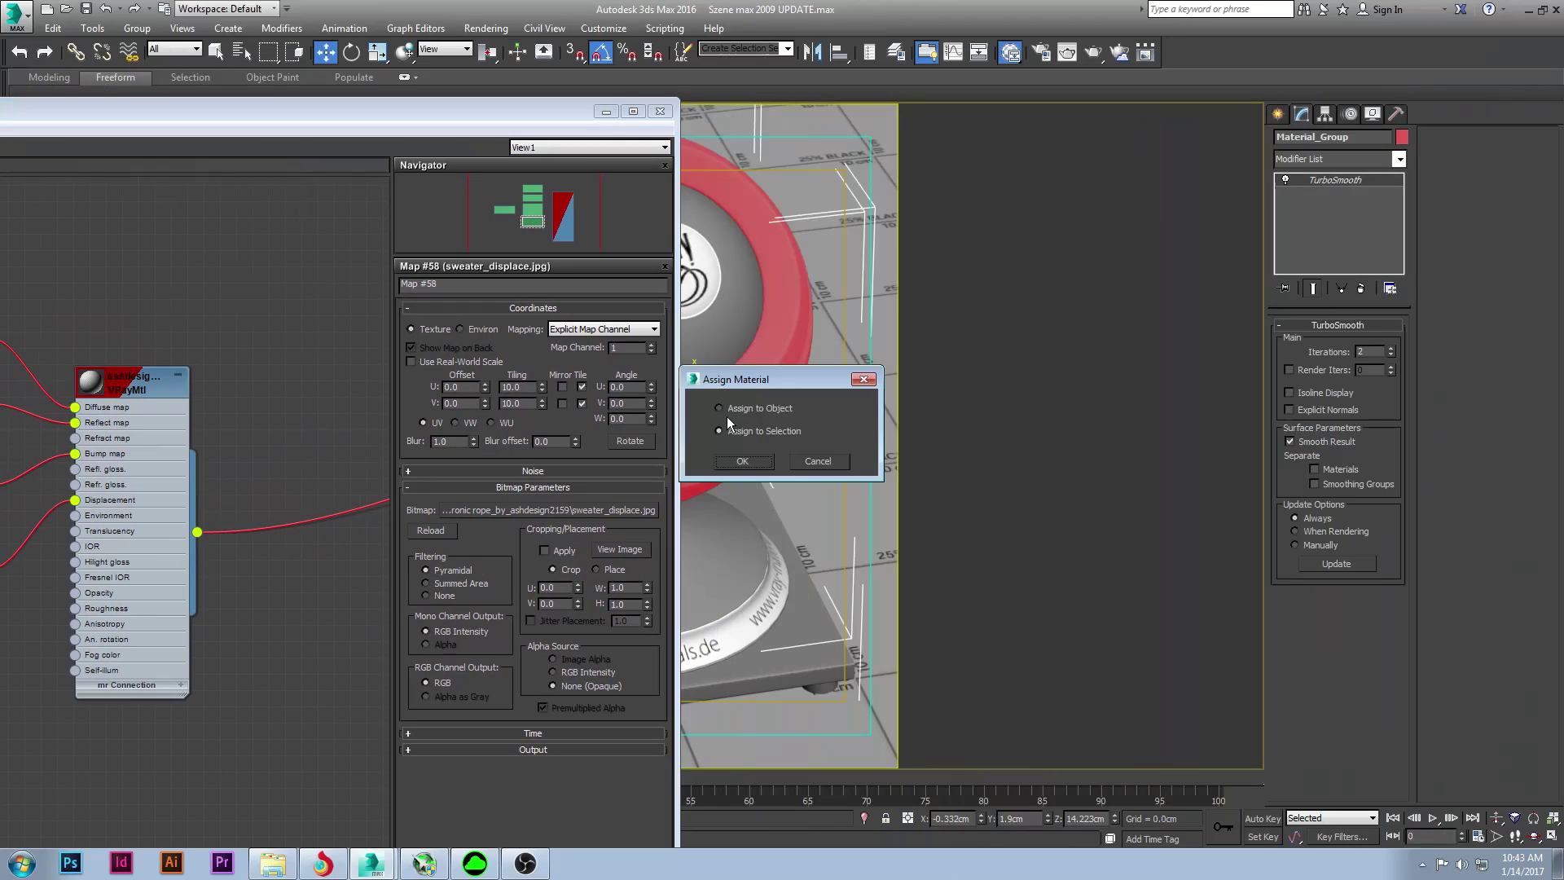
{"action": "left_click", "coordinate": [743, 460]}
{"action": "left_click", "coordinate": [994, 422]}
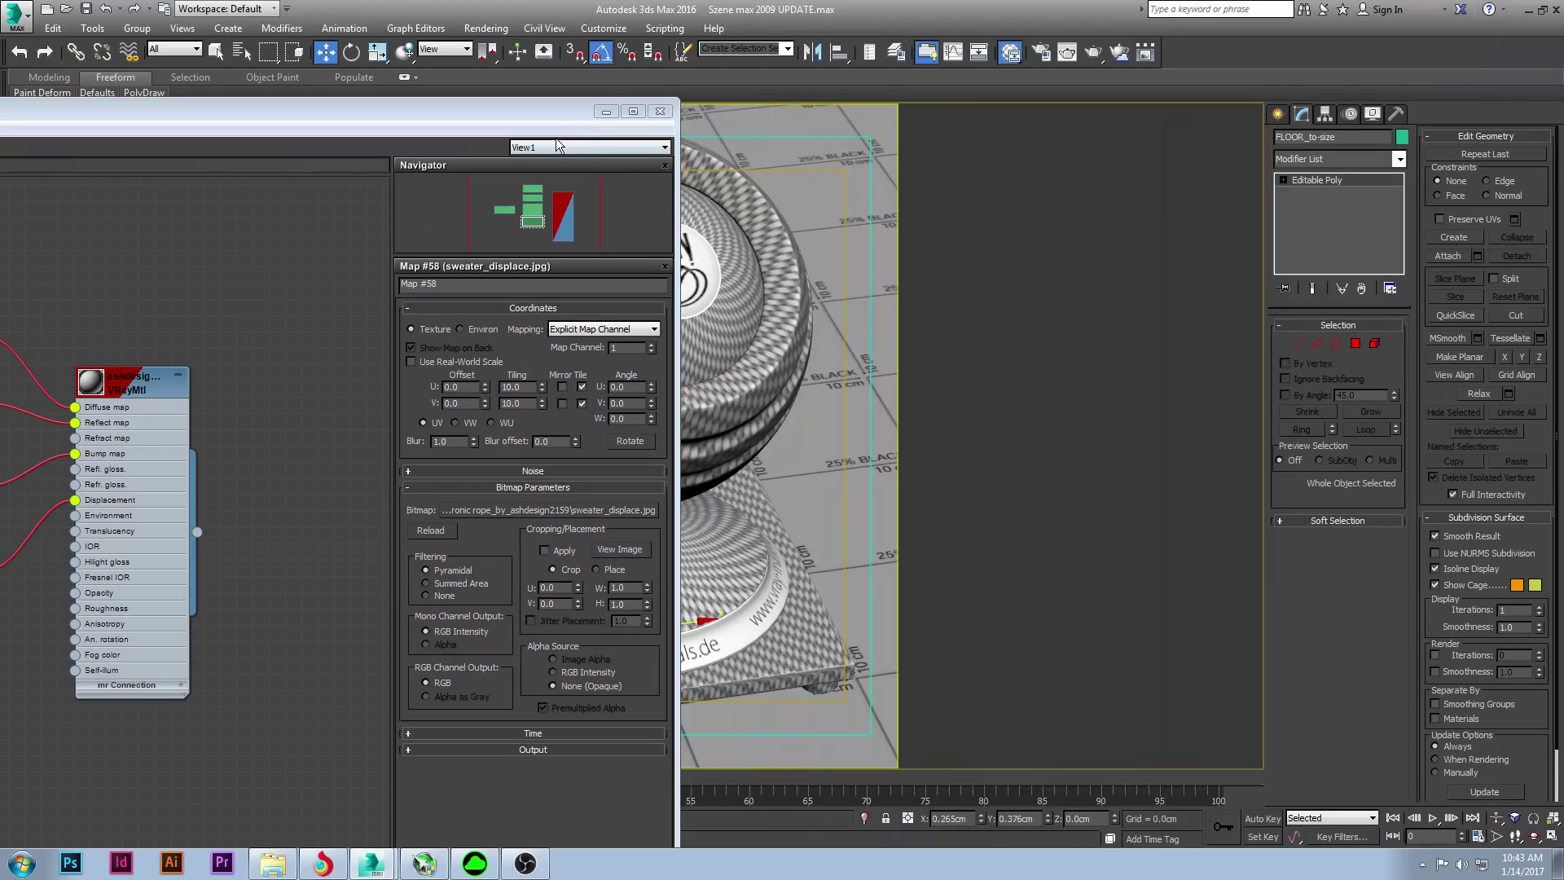
Hide the Slate editor, check V-Ray Global switches, and render the 1280 x 1600 camera view.
{"action": "left_click", "coordinate": [606, 111]}
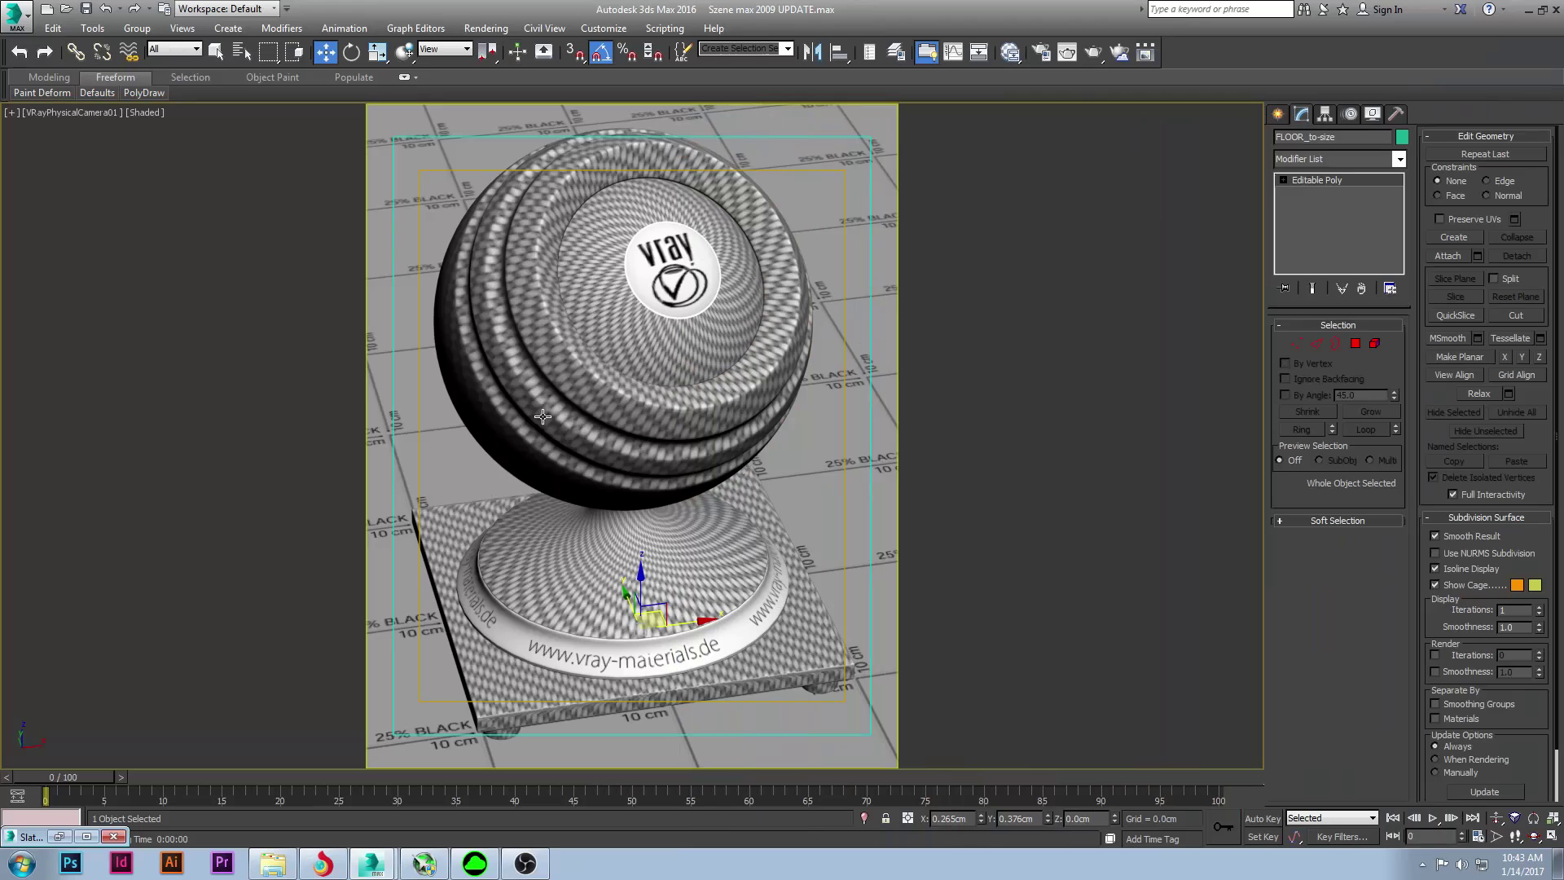
{"action": "left_click", "coordinate": [1031, 69]}
{"action": "left_click", "coordinate": [687, 320]}
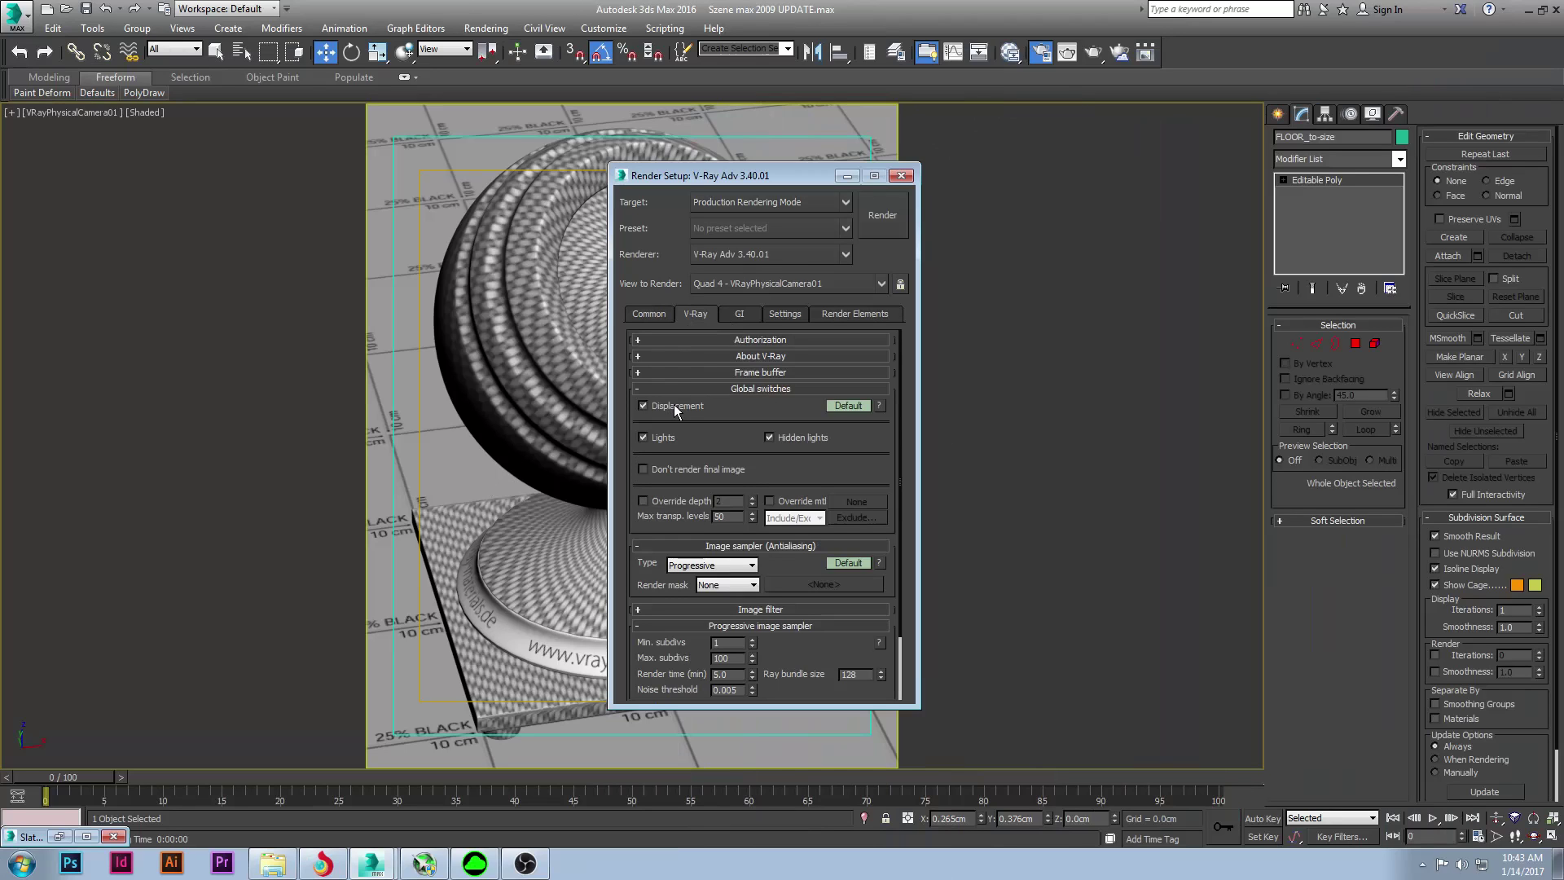
{"action": "left_click", "coordinate": [847, 176]}
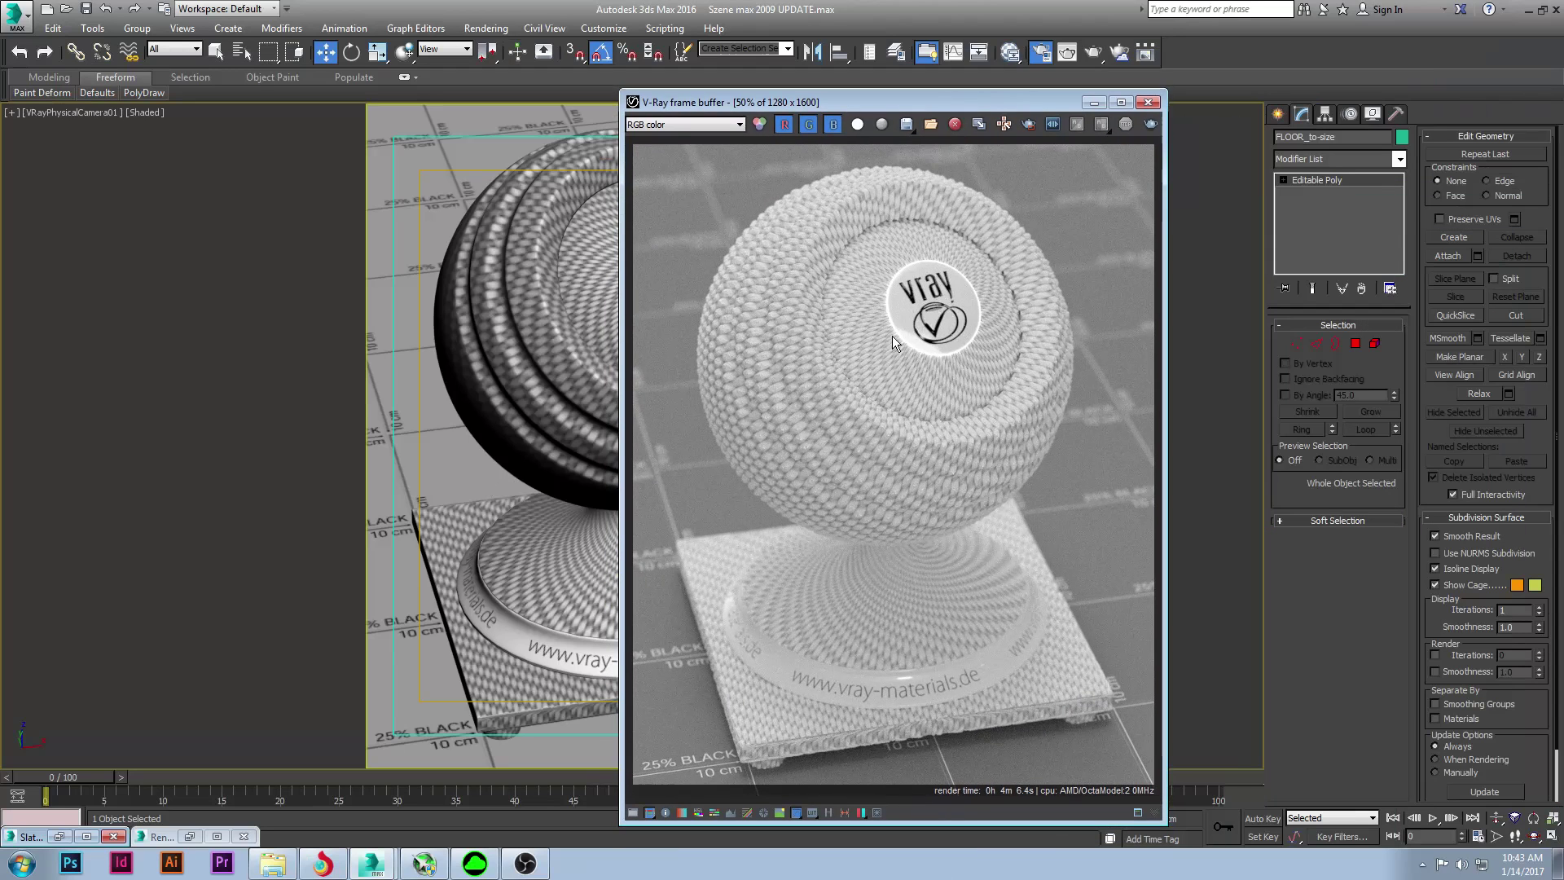
{"action": "left_click", "coordinate": [332, 870]}
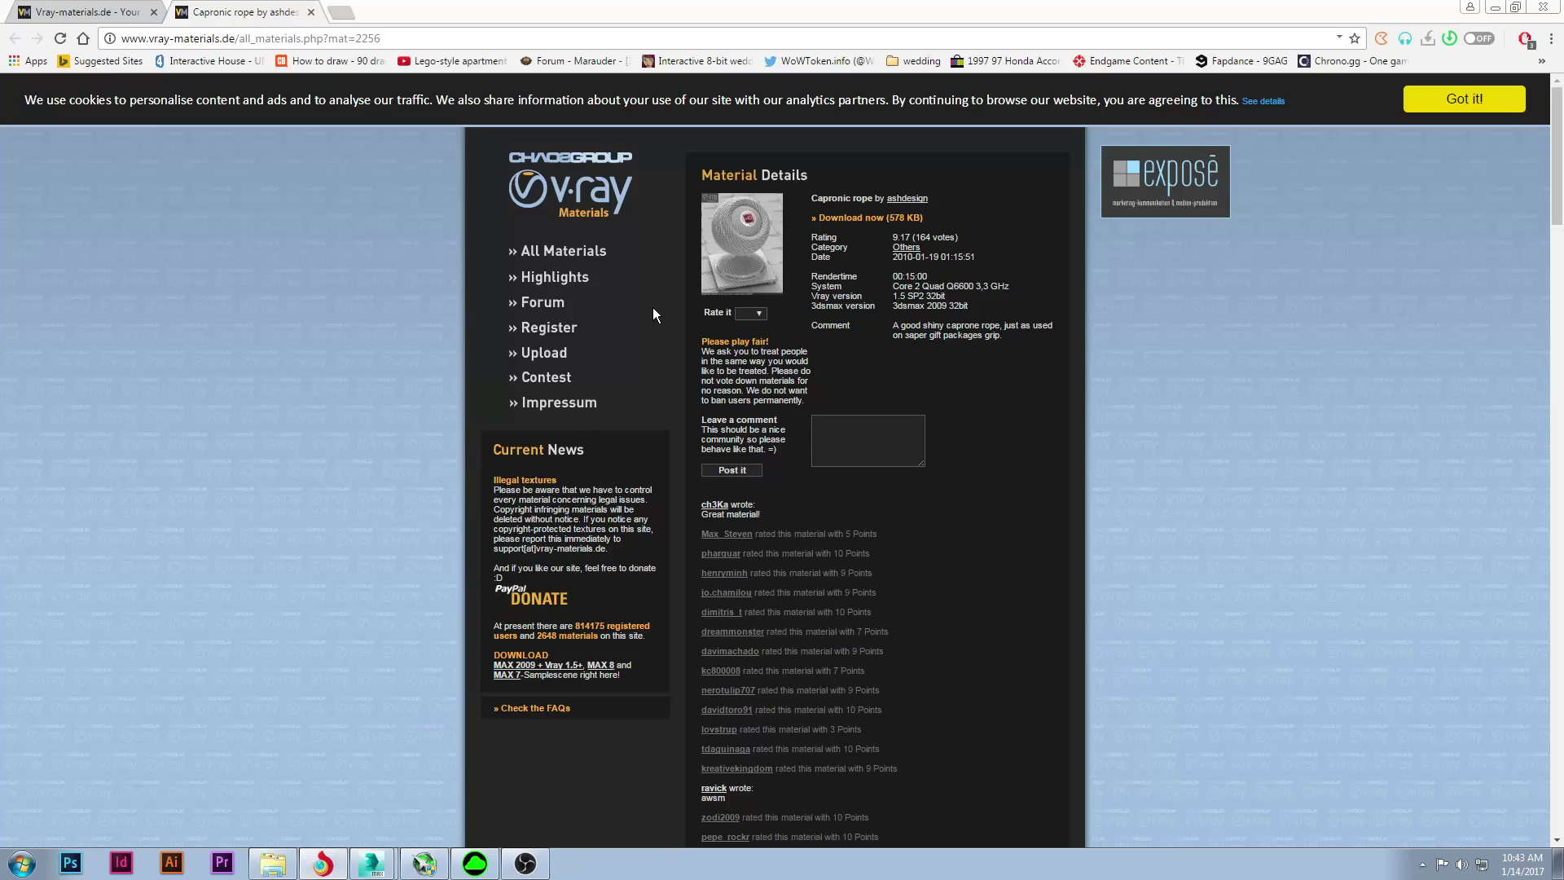
{"action": "left_click", "coordinate": [326, 866]}
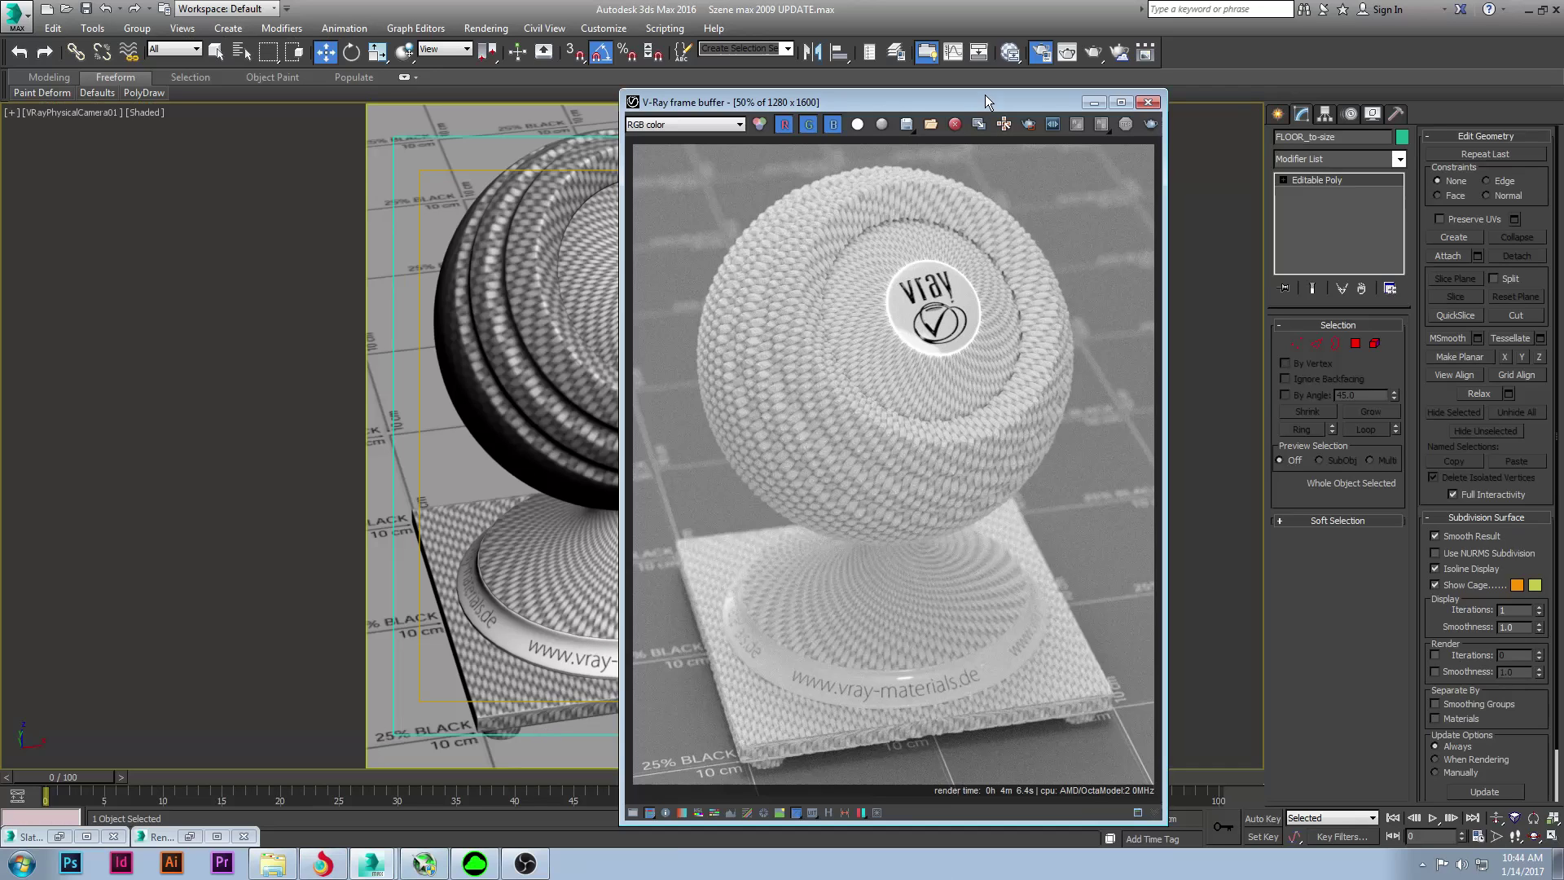
{"action": "left_click_drag", "start_coordinate": [985, 94], "coordinate": [718, 94]}
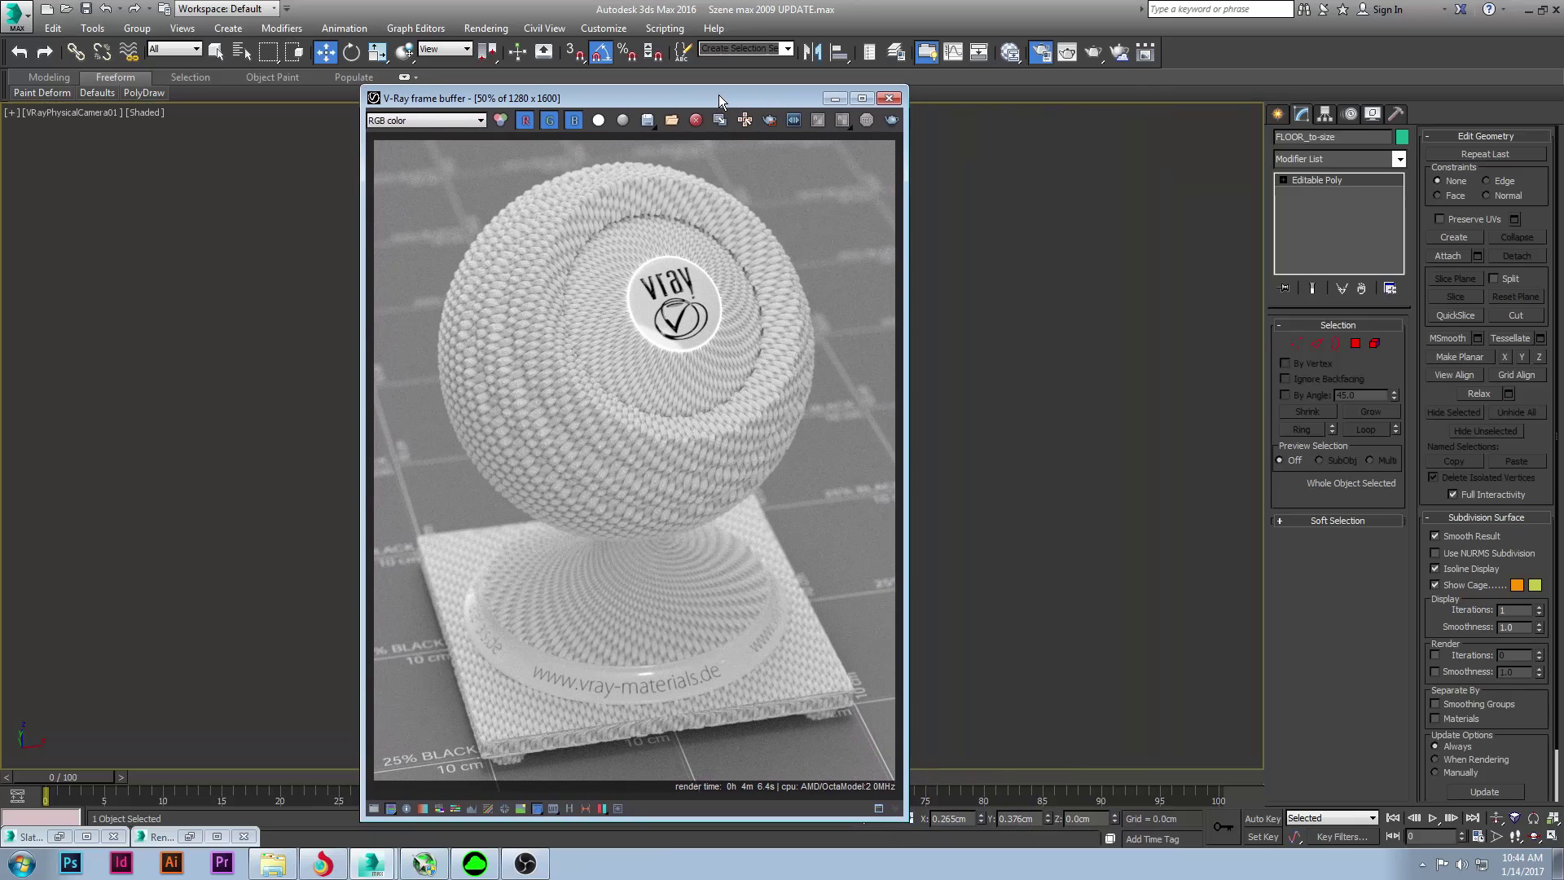